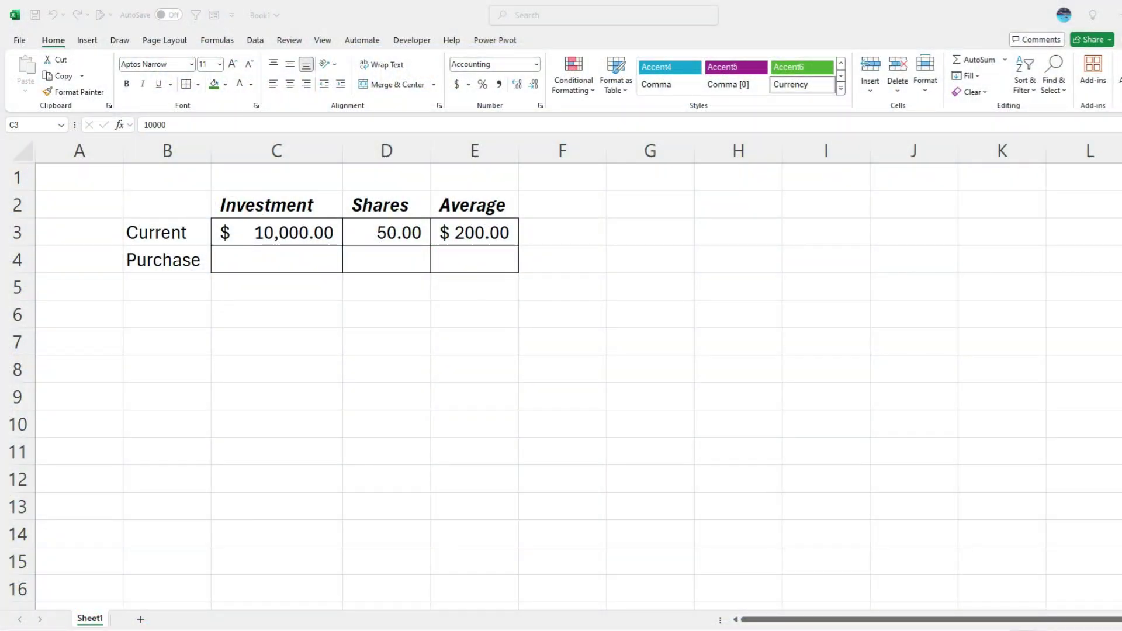
# - Review the table's current investment, share count and average cost
pyautogui.click(310, 236)
pyautogui.click(399, 237)
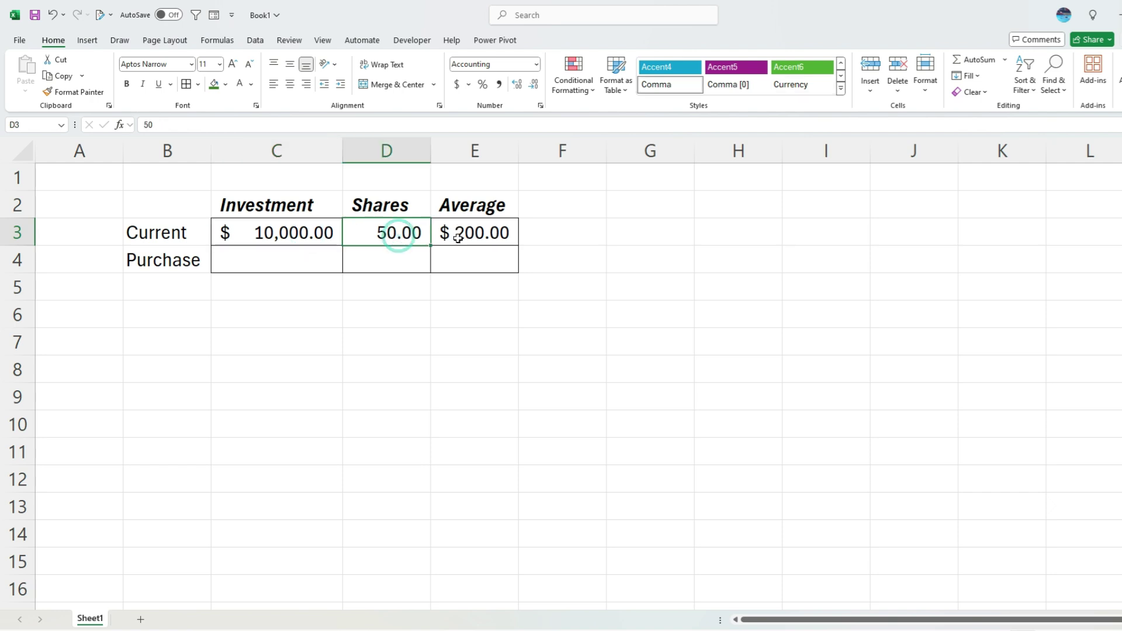
pyautogui.click(483, 233)
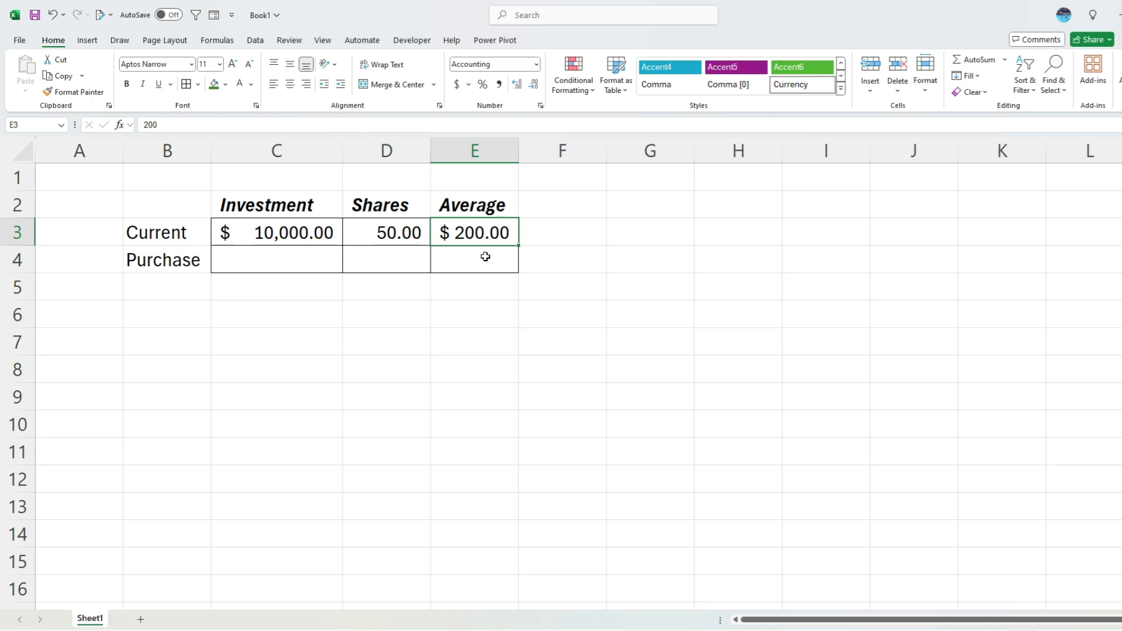
# - Add the label 'Current Price' in B6 with value 50, widening column B to fit
pyautogui.click(195, 320)
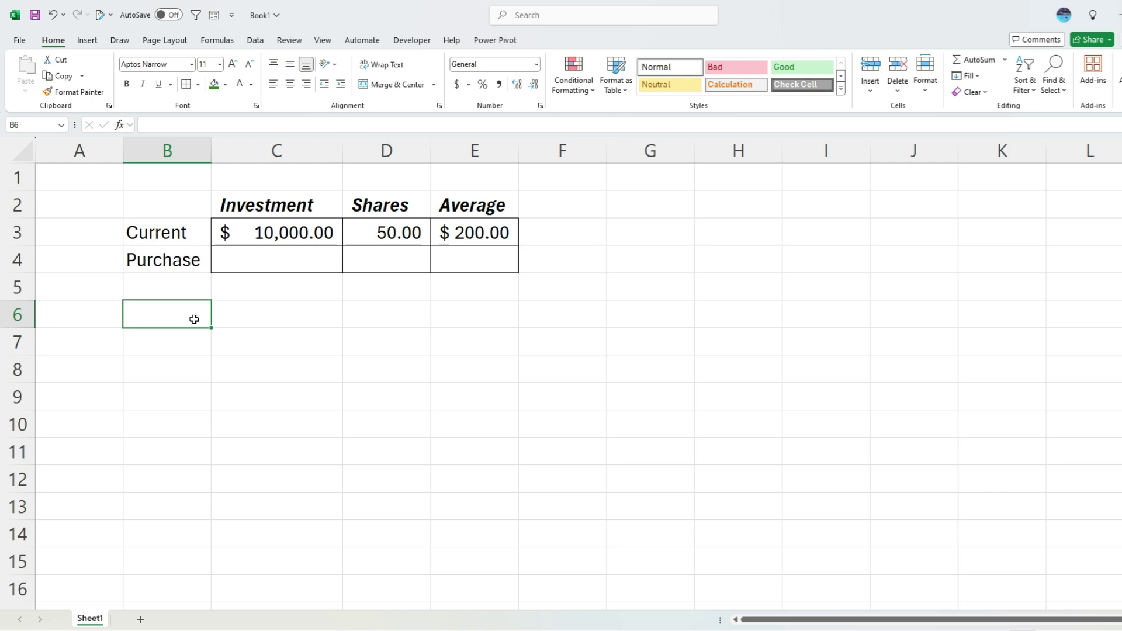
pyautogui.write('Current Price')
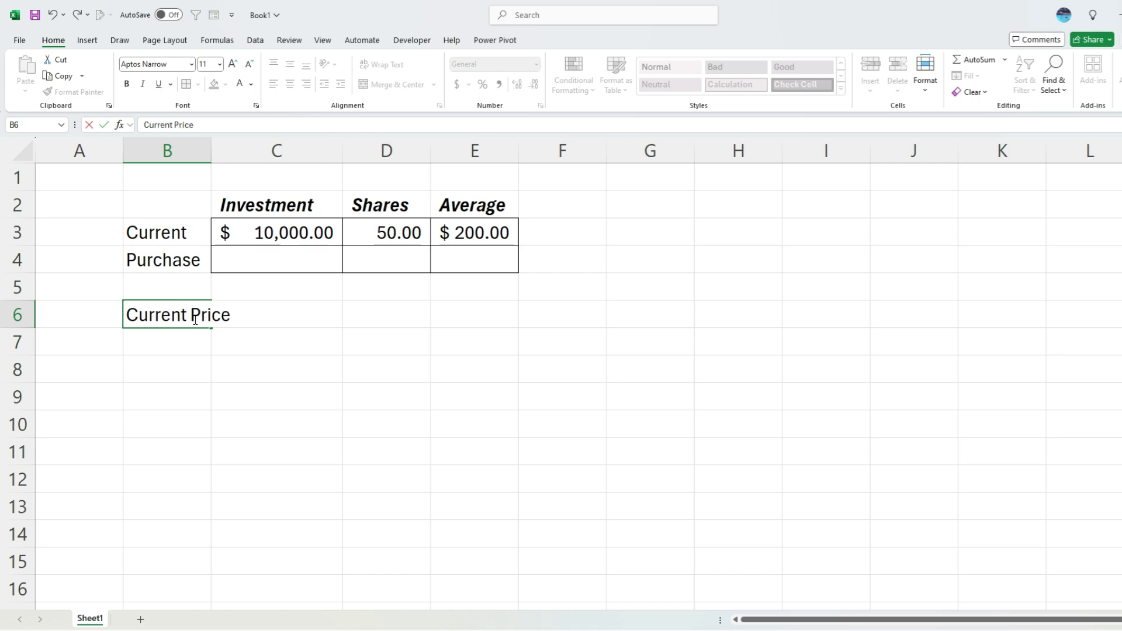
pyautogui.press('Tab')
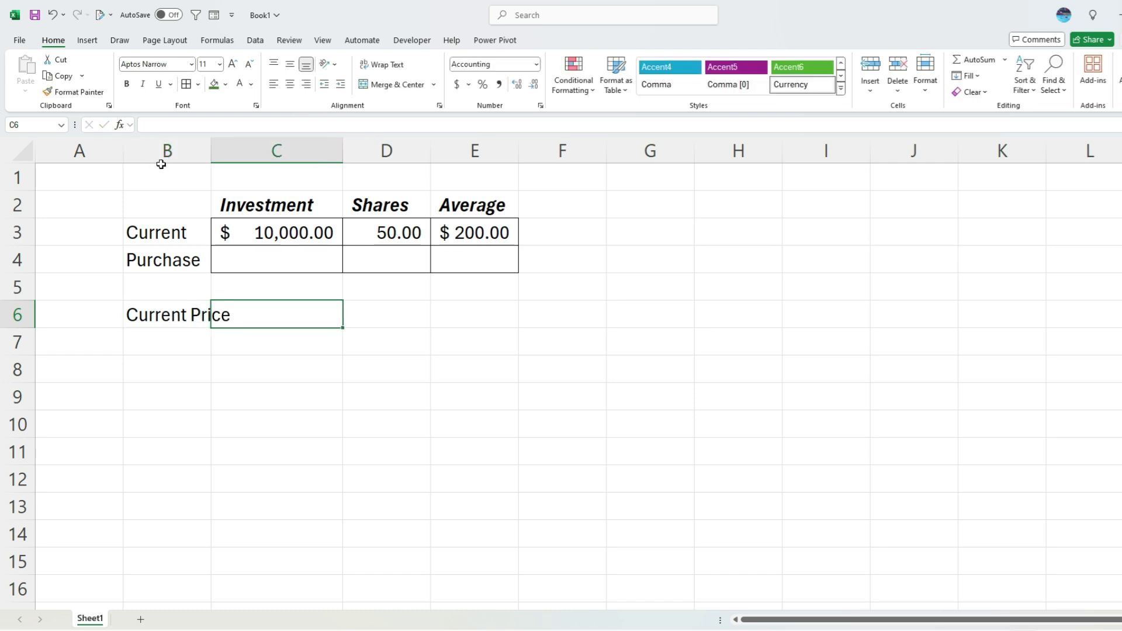
pyautogui.doubleClick(211, 146)
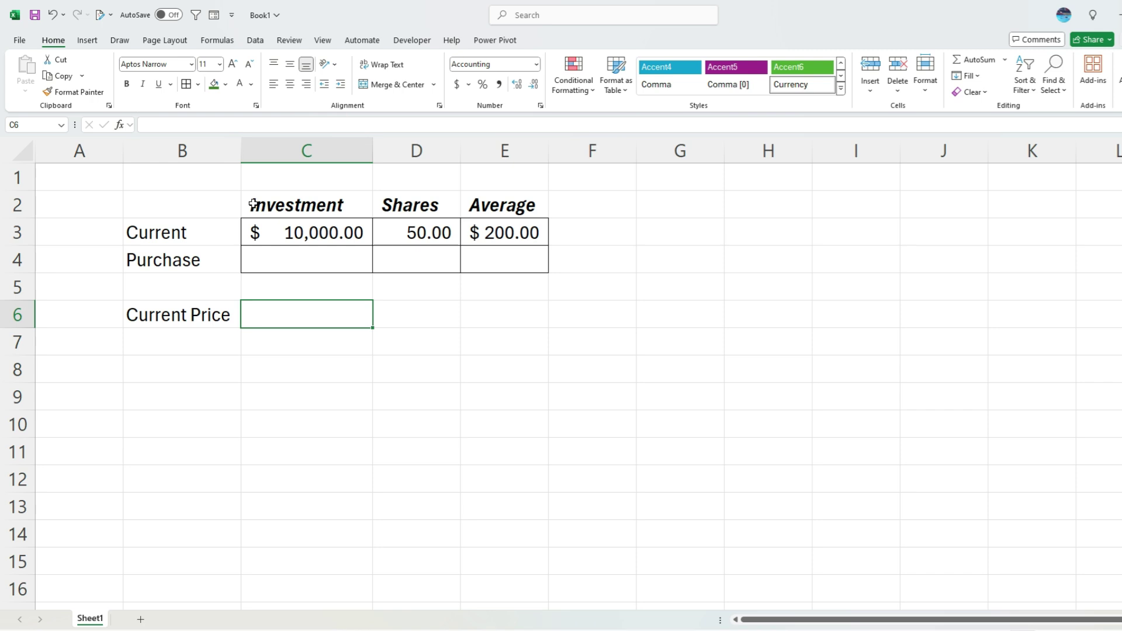
pyautogui.write('50')
pyautogui.press('Return')
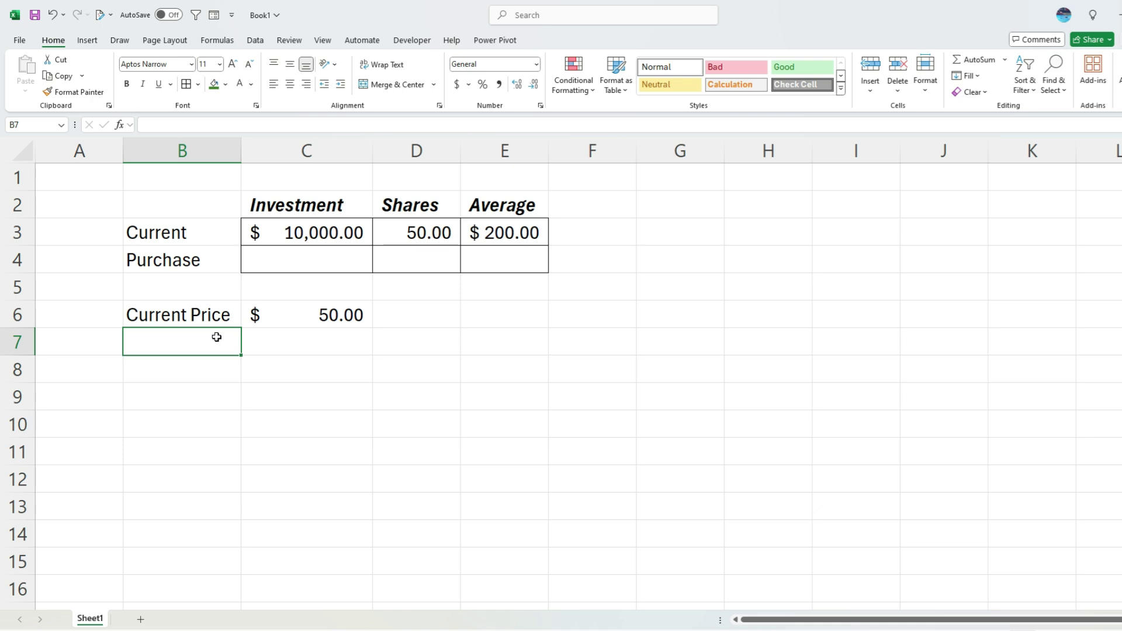
# - Add the label 'Budget' in B7 with the amount 5000 beside it
pyautogui.write('Budget')
pyautogui.press('Tab')
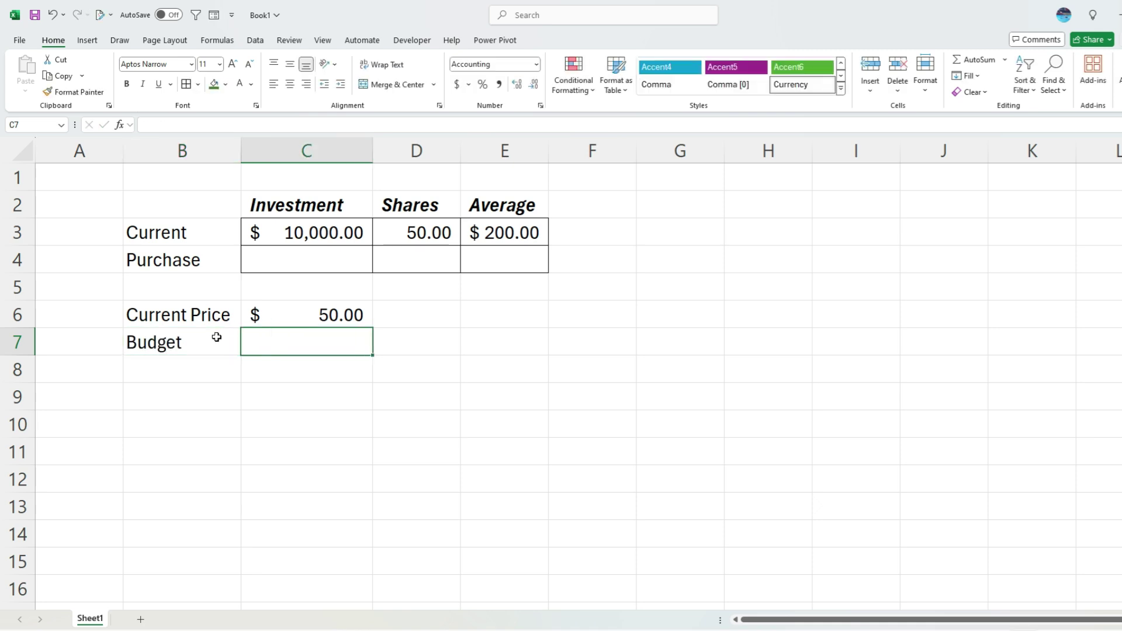
pyautogui.write('5000')
pyautogui.press('Return')
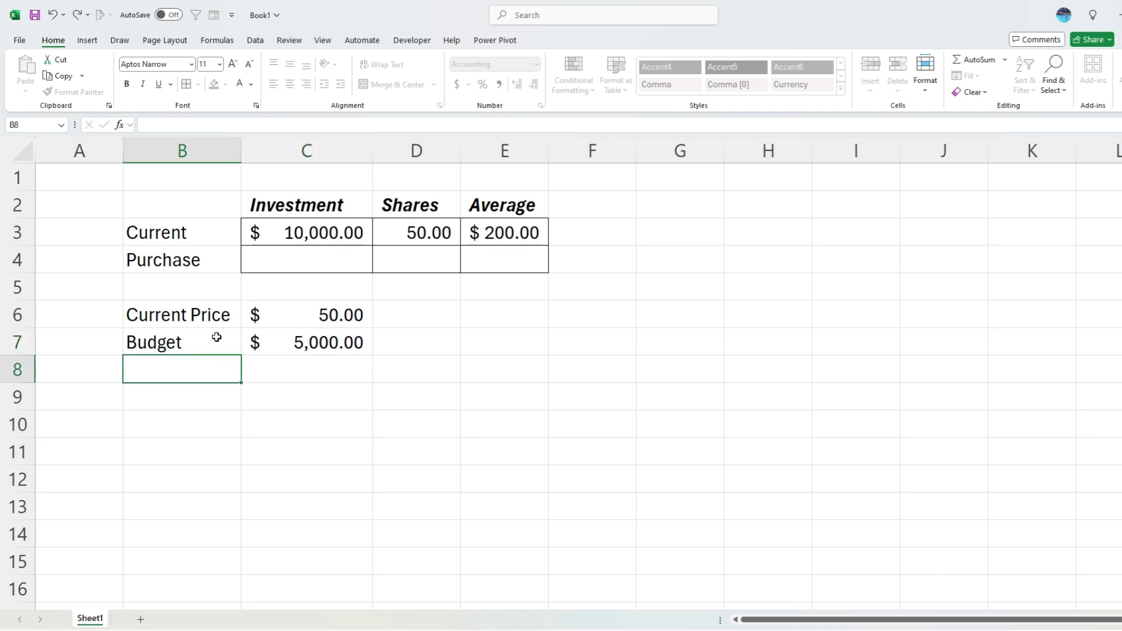
pyautogui.press('Up')
pyautogui.press('Right')
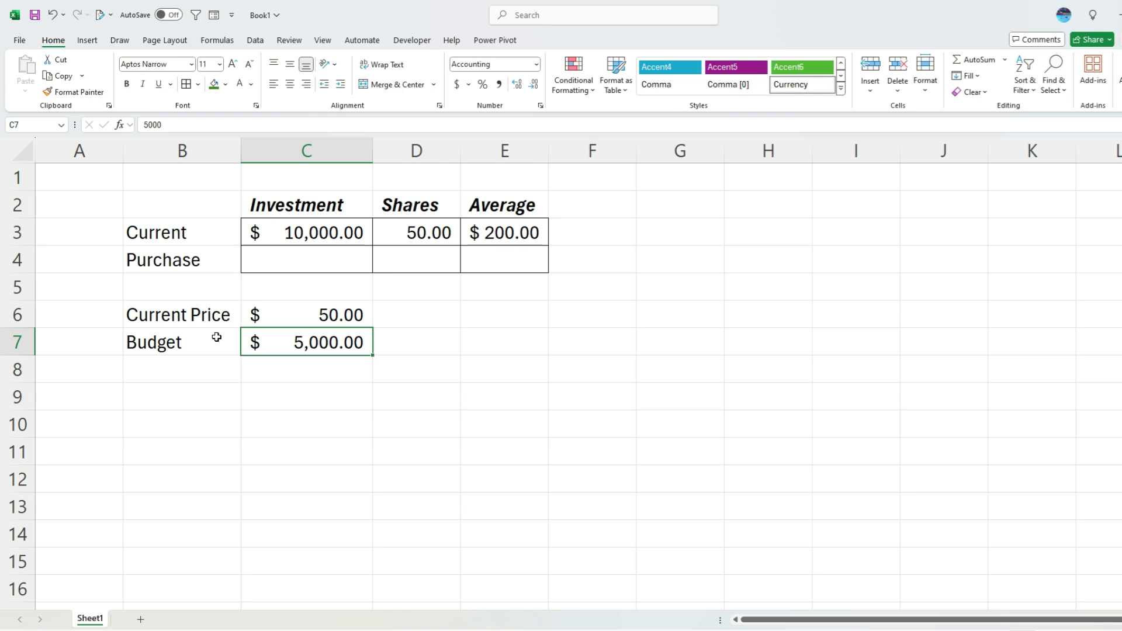
# - Set the Purchase investment in C4 to =C7, the budget amount
pyautogui.click(315, 267)
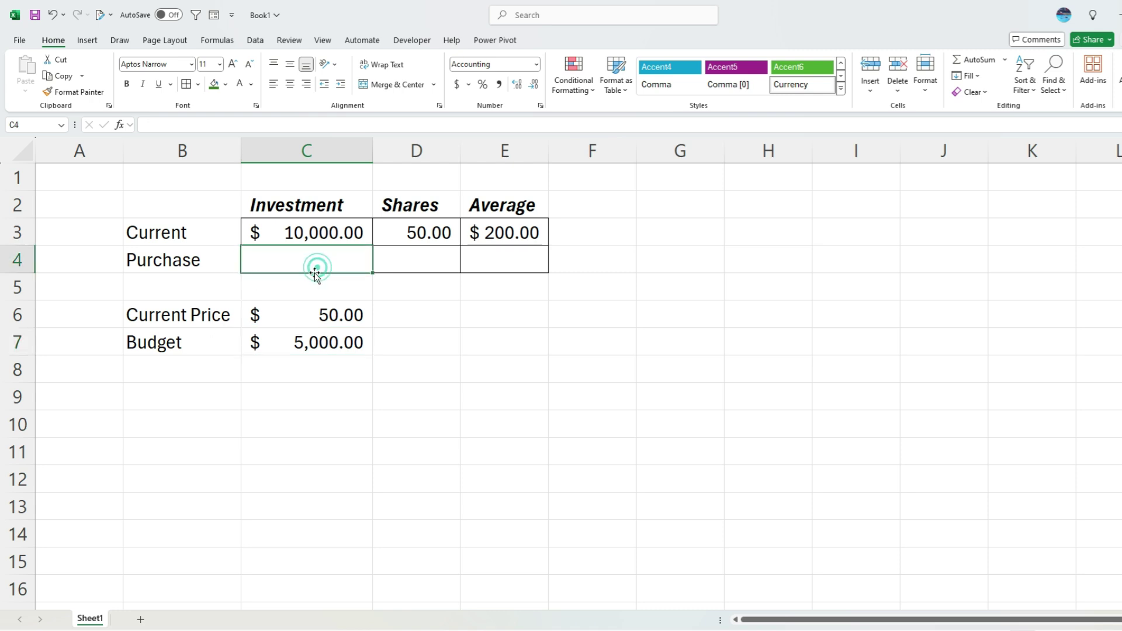
pyautogui.write('=')
pyautogui.click(328, 343)
pyautogui.press('Return')
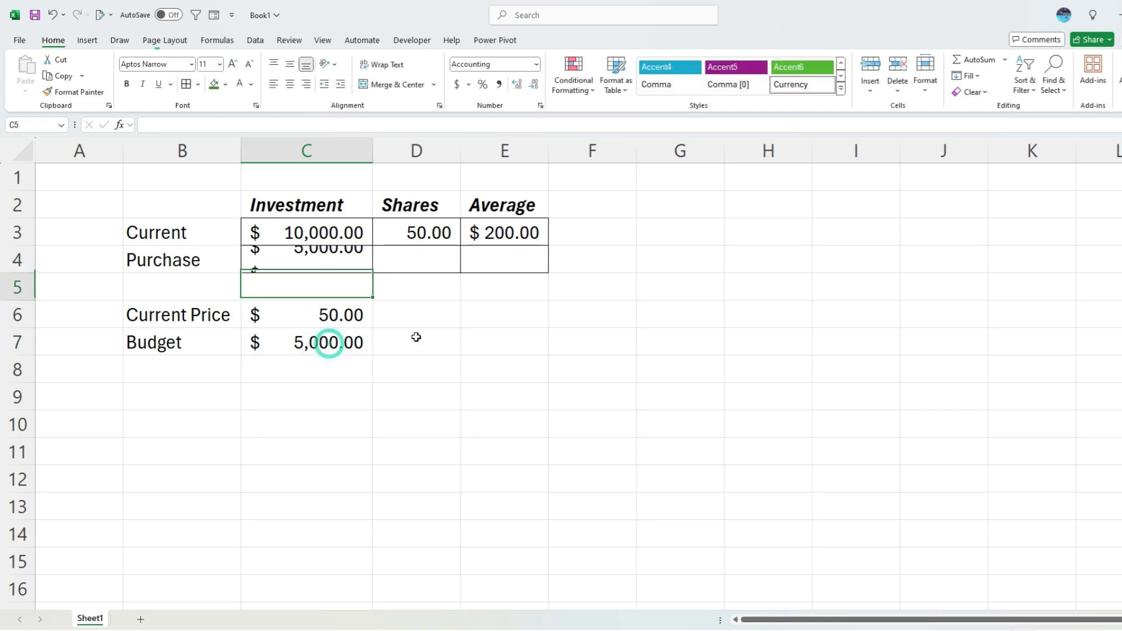
# - Compute Purchase shares in D4 as =C4/C6, giving 100.00 shares
pyautogui.click(441, 262)
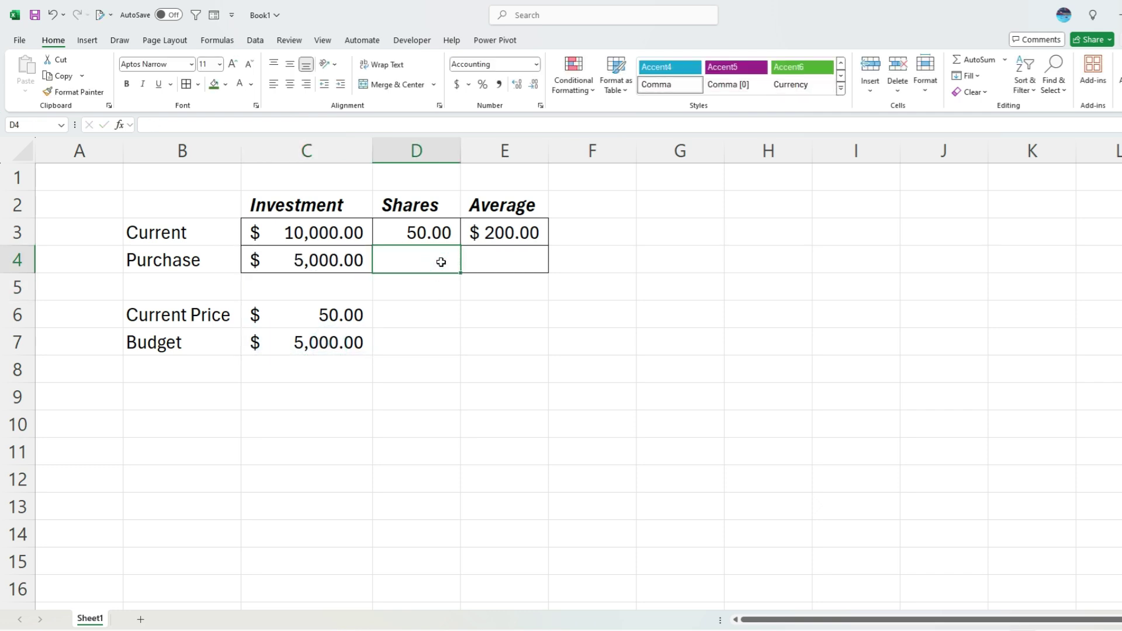
pyautogui.write('=')
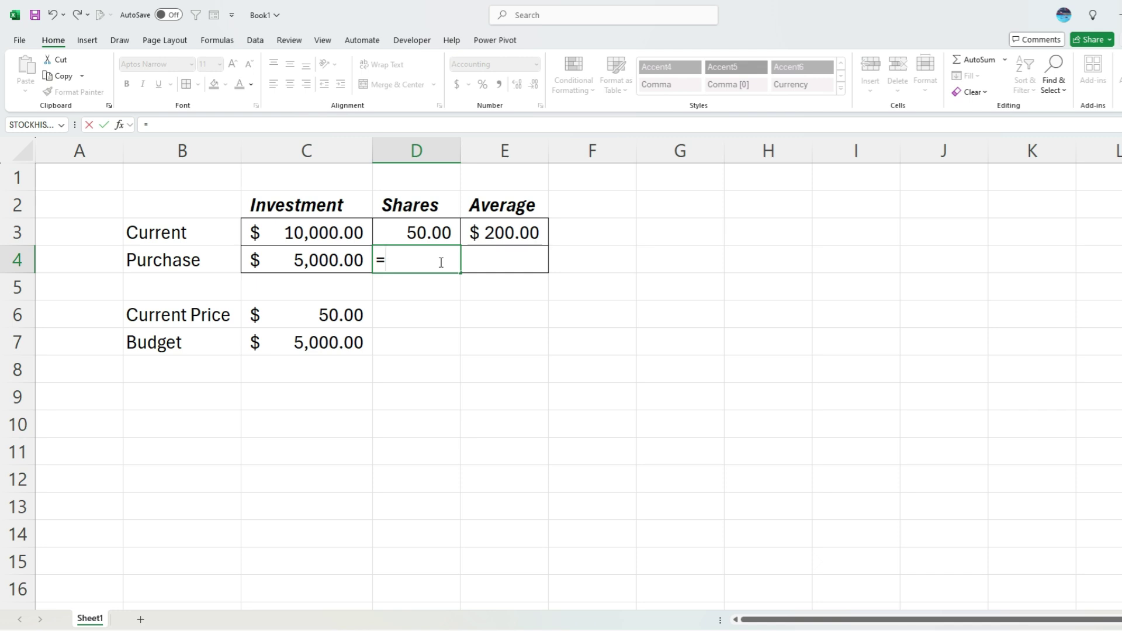
pyautogui.click(327, 263)
pyautogui.write('/')
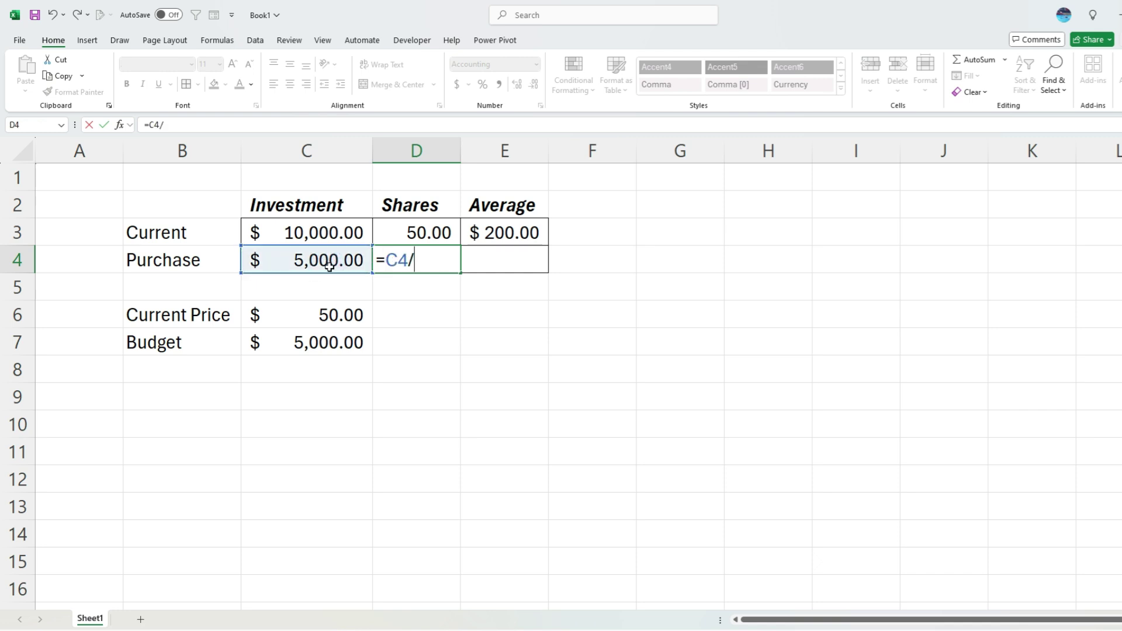
pyautogui.click(345, 308)
pyautogui.press('Return')
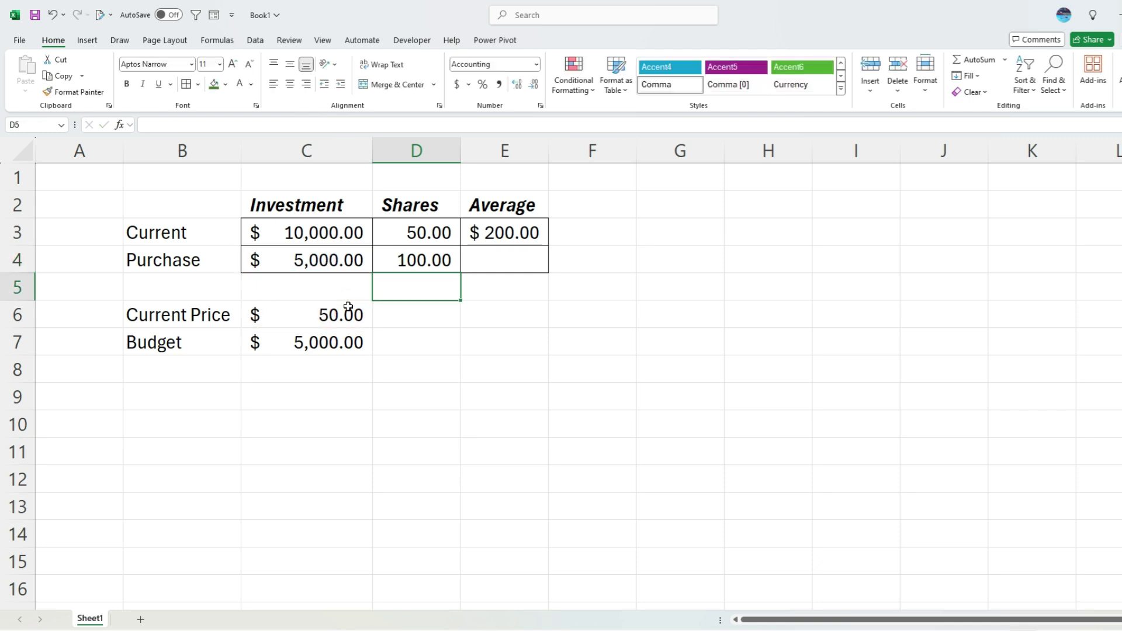
pyautogui.click(427, 260)
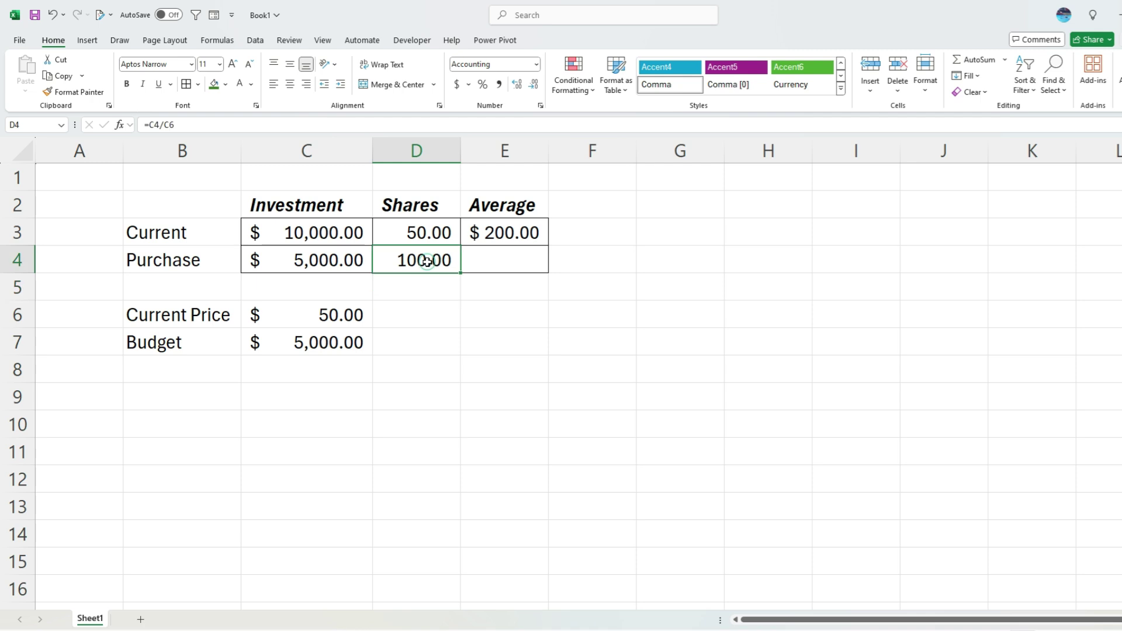
# - Compute the Purchase average in E4 as =C4/D4, giving $50.00
pyautogui.click(487, 258)
pyautogui.write('=')
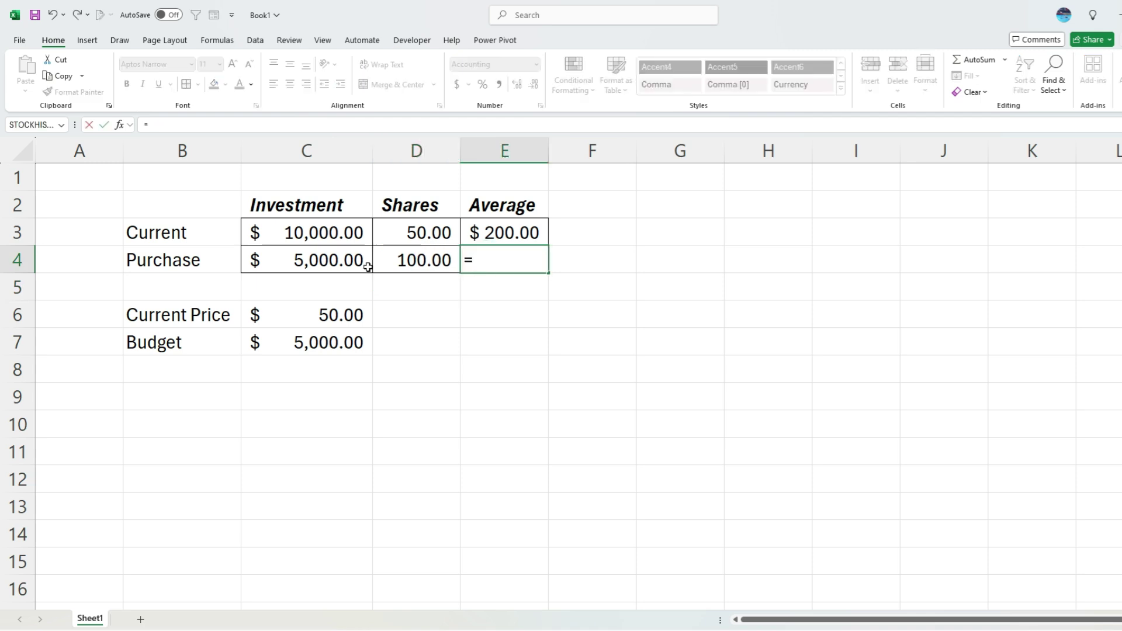
pyautogui.click(368, 267)
pyautogui.write('/')
pyautogui.click(425, 260)
pyautogui.press('Return')
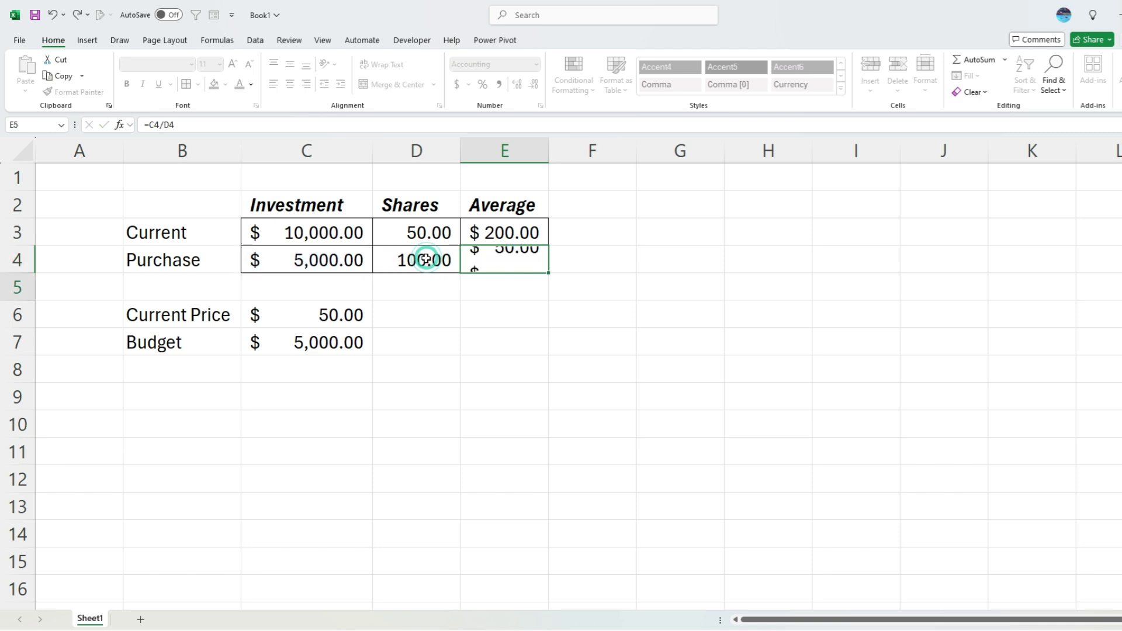
pyautogui.click(17, 287)
# - Insert a blank row 5 and label it 'New Average'
pyautogui.rightClick(17, 287)
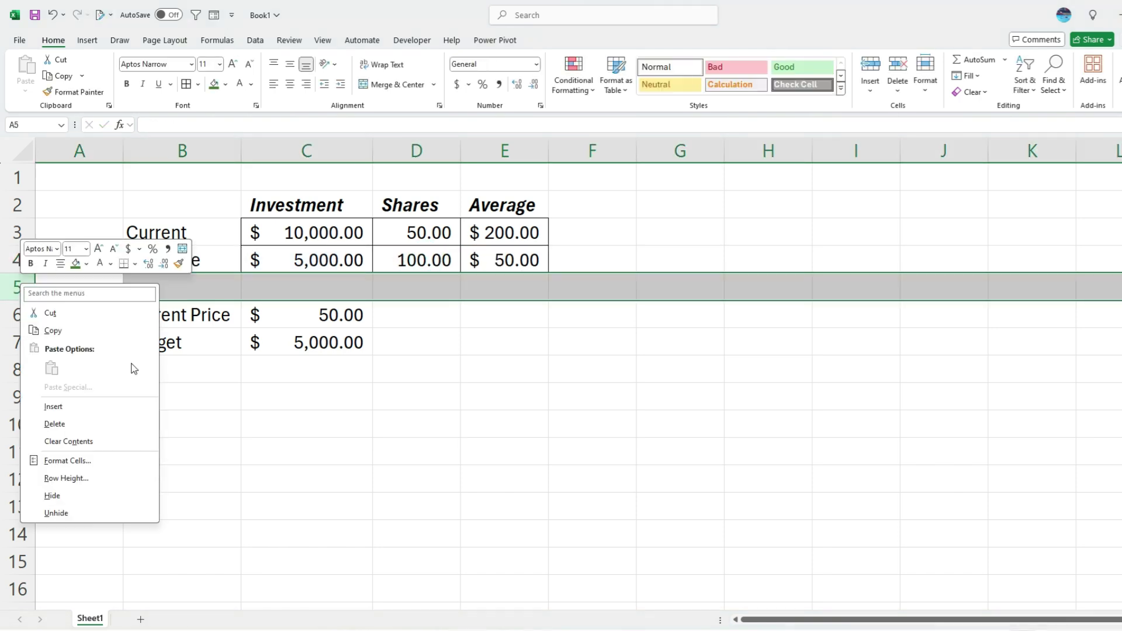
pyautogui.click(113, 406)
pyautogui.click(264, 294)
pyautogui.click(186, 281)
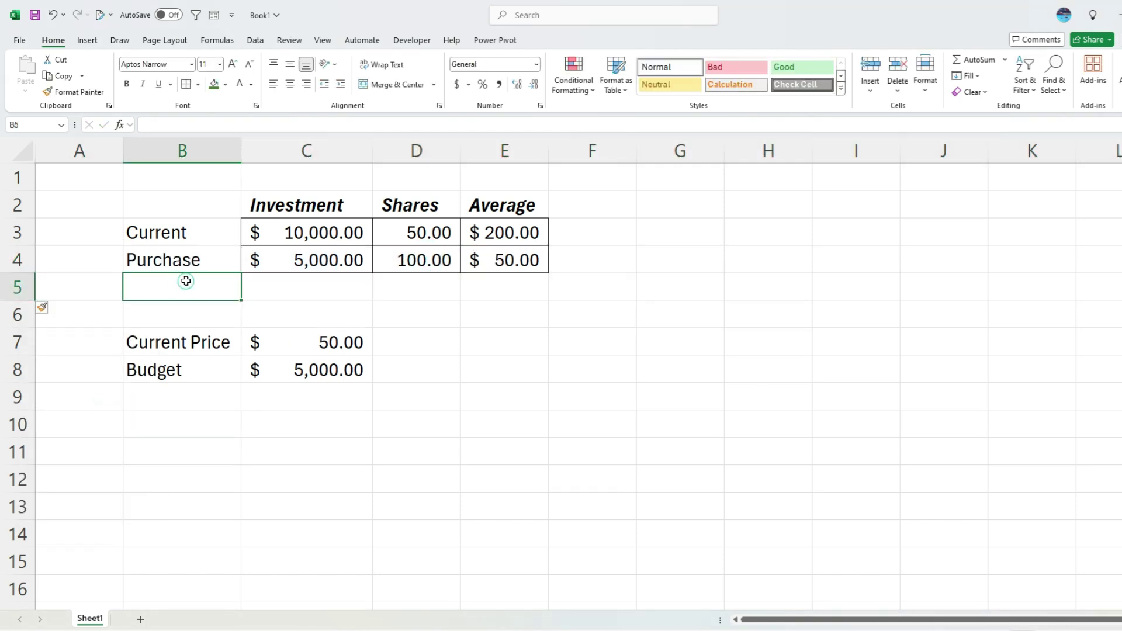
pyautogui.write('New Average')
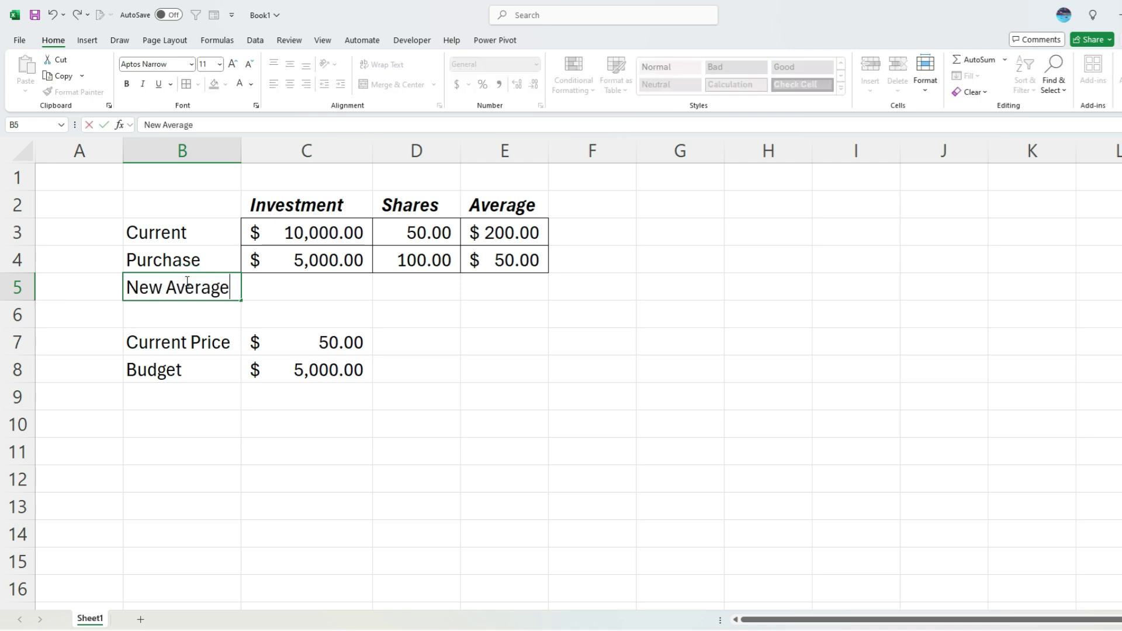
pyautogui.press('Tab')
# - Total the investment in C5 with =SUM(C3:C4), giving $15,000.00
pyautogui.write('=sum(')
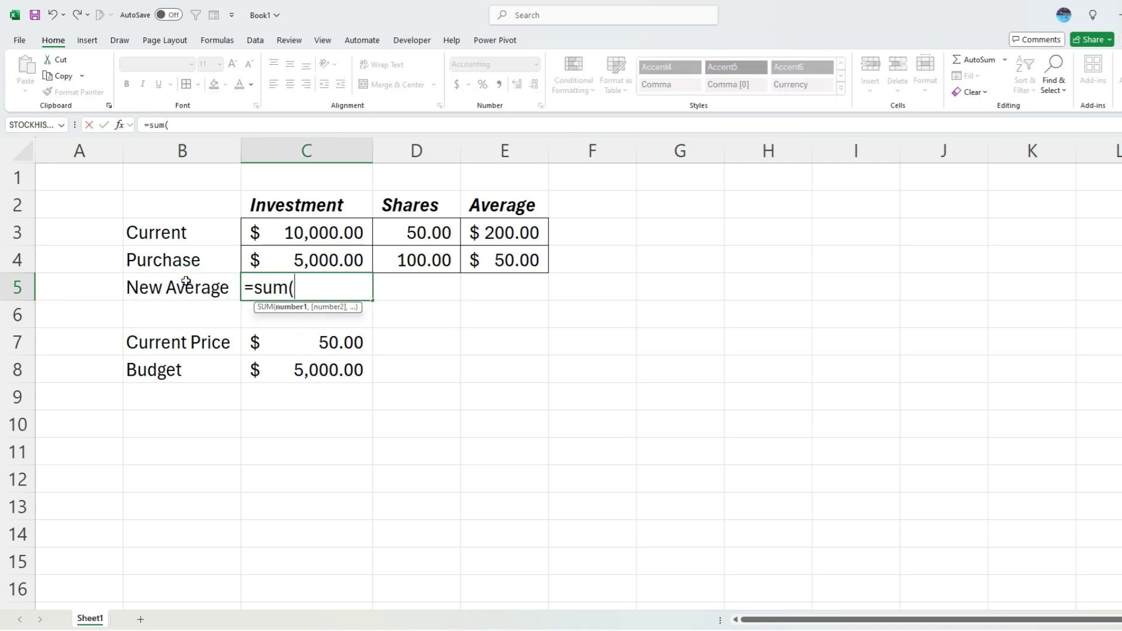
pyautogui.press('Up')
pyautogui.hotkey('shift', 'Up')
pyautogui.press('Return')
pyautogui.press('Up')
pyautogui.press('Right')
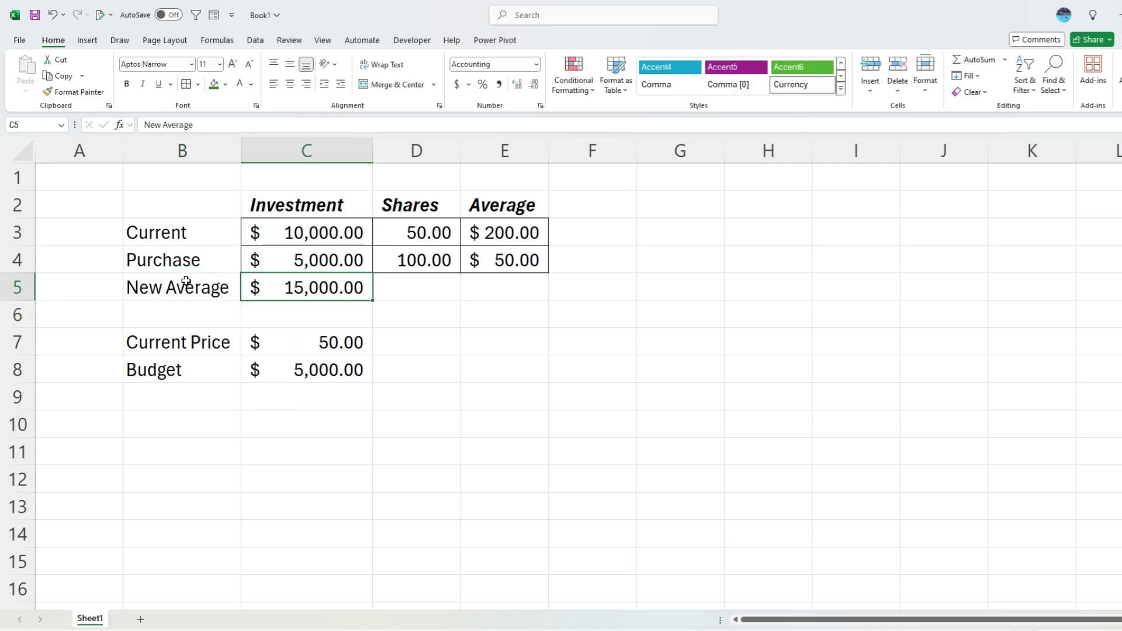
pyautogui.press('Right')
# - Total the shares in D5 with =SUM(D3:D4), giving 150.00
pyautogui.write('=sum')
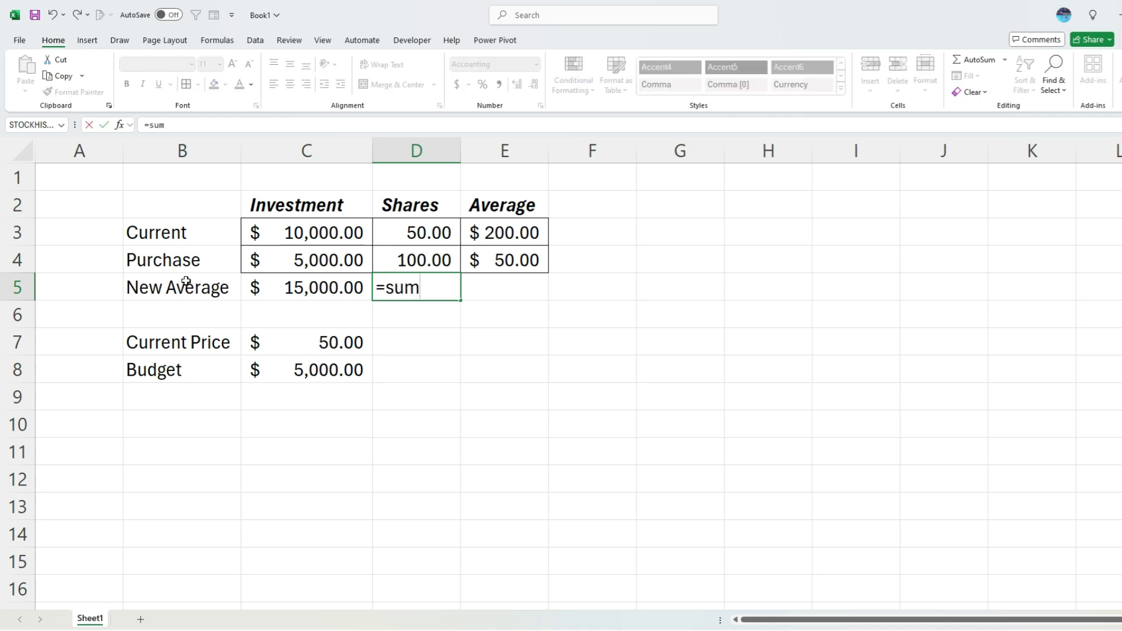
pyautogui.write('(')
pyautogui.press('Up')
pyautogui.hotkey('shift', 'Up')
pyautogui.press('Return')
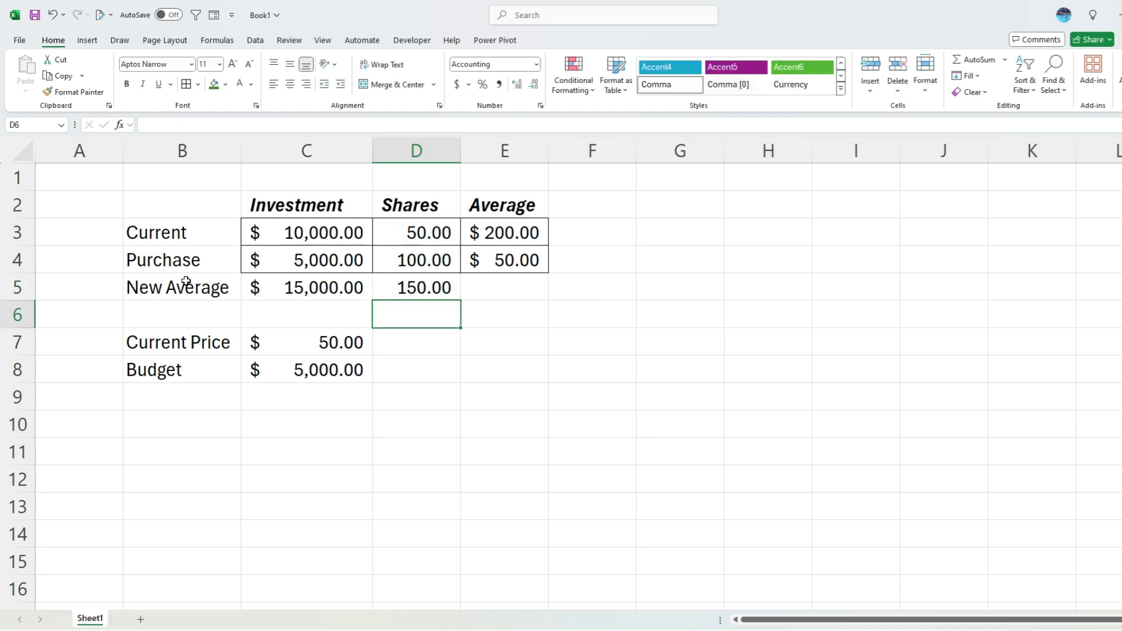
pyautogui.press('Up')
pyautogui.press('Right')
# - Compute the new average in E5 as =C5/D5, giving $100.00, and compare the average cells
pyautogui.write('=')
pyautogui.press('Left')
pyautogui.press('Left')
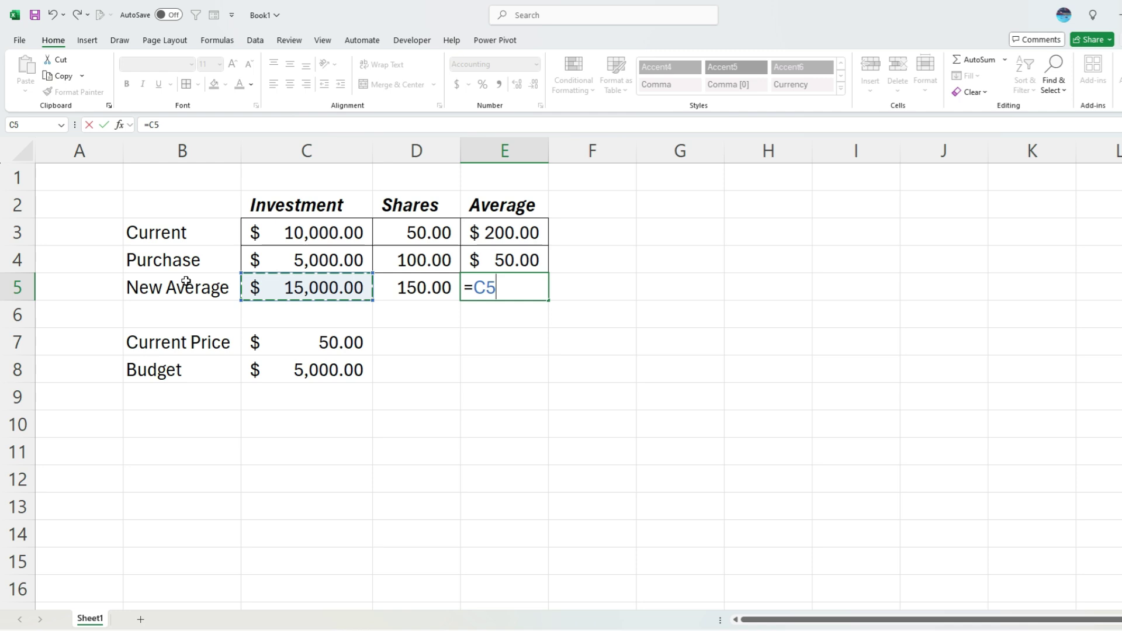
pyautogui.write('/')
pyautogui.press('Left')
pyautogui.press('Return')
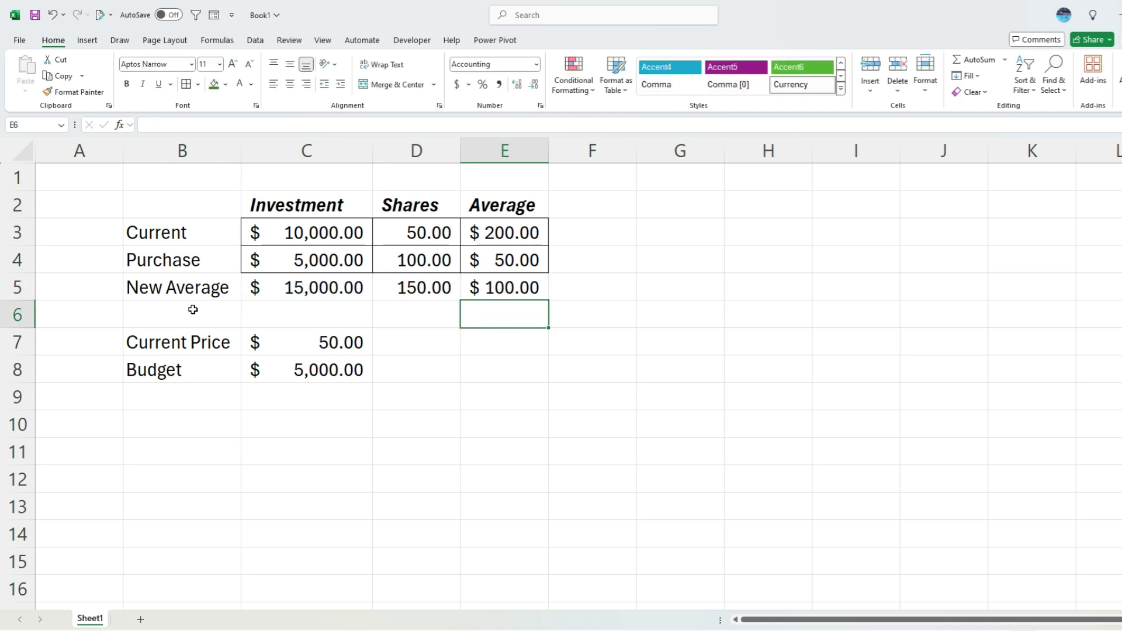
pyautogui.click(532, 234)
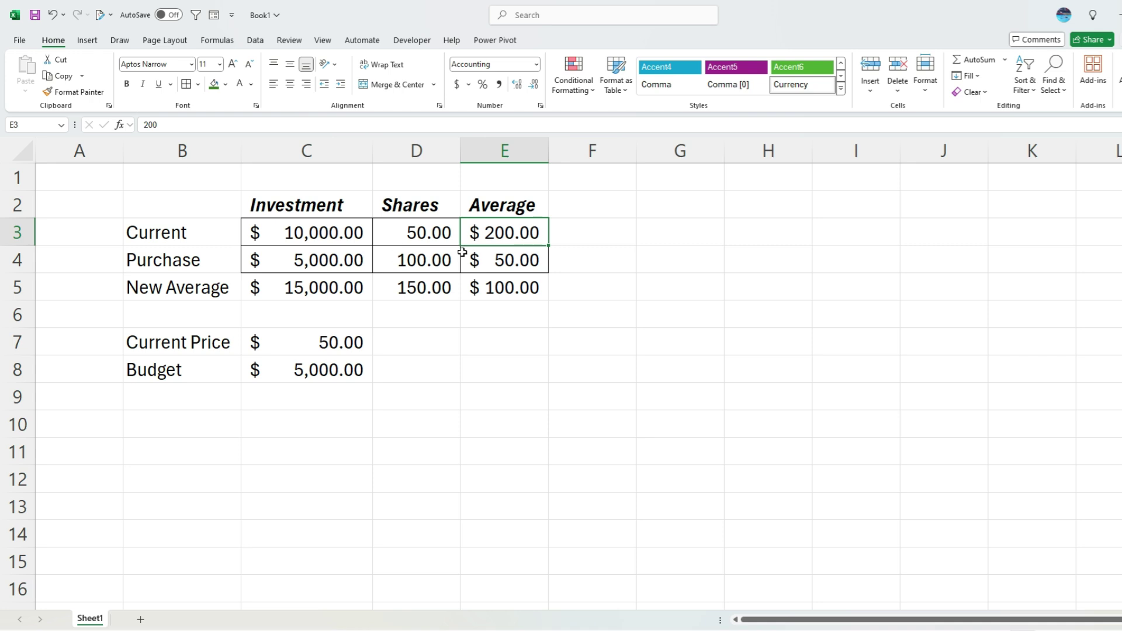
pyautogui.click(522, 259)
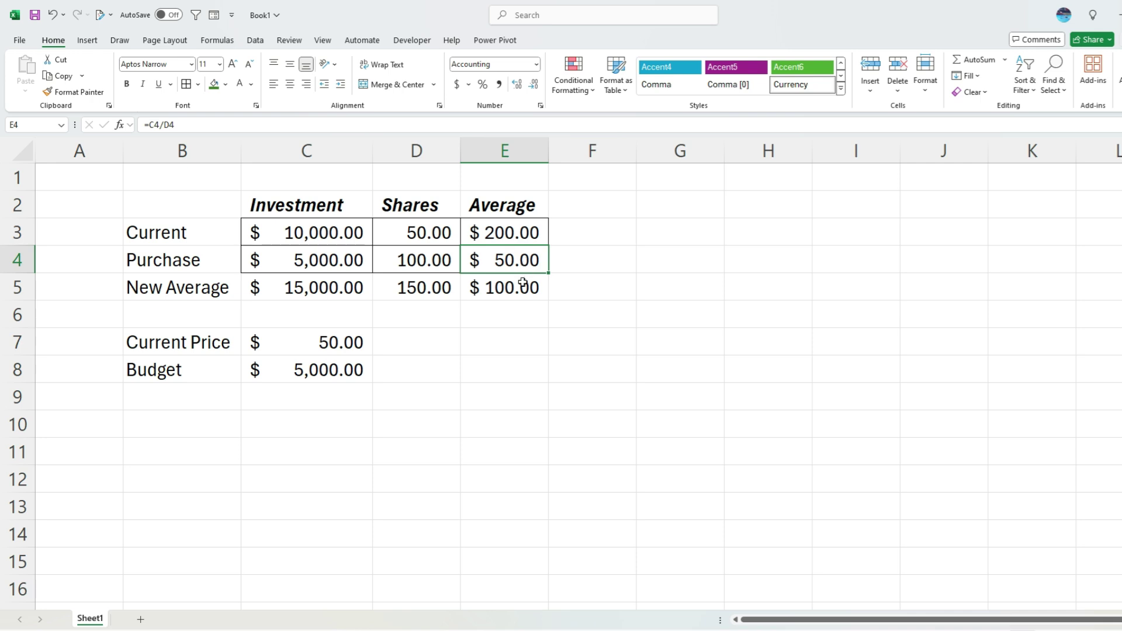
pyautogui.click(523, 286)
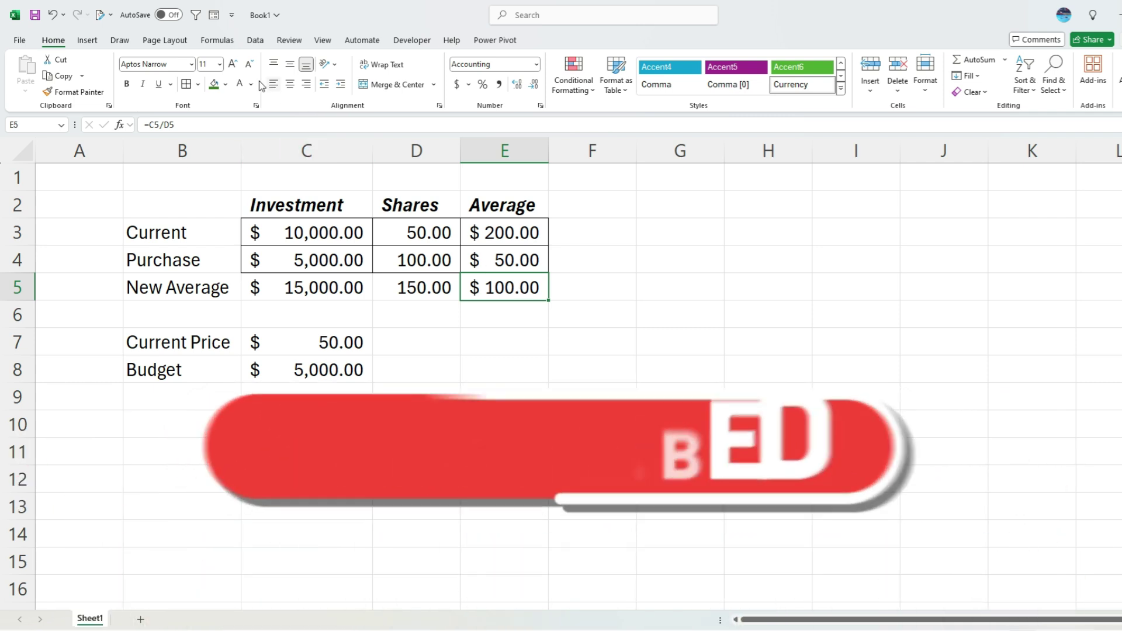
# - Open Name Manager from the Formulas ribbon, move it beside the table, and begin a new name
pyautogui.click(219, 42)
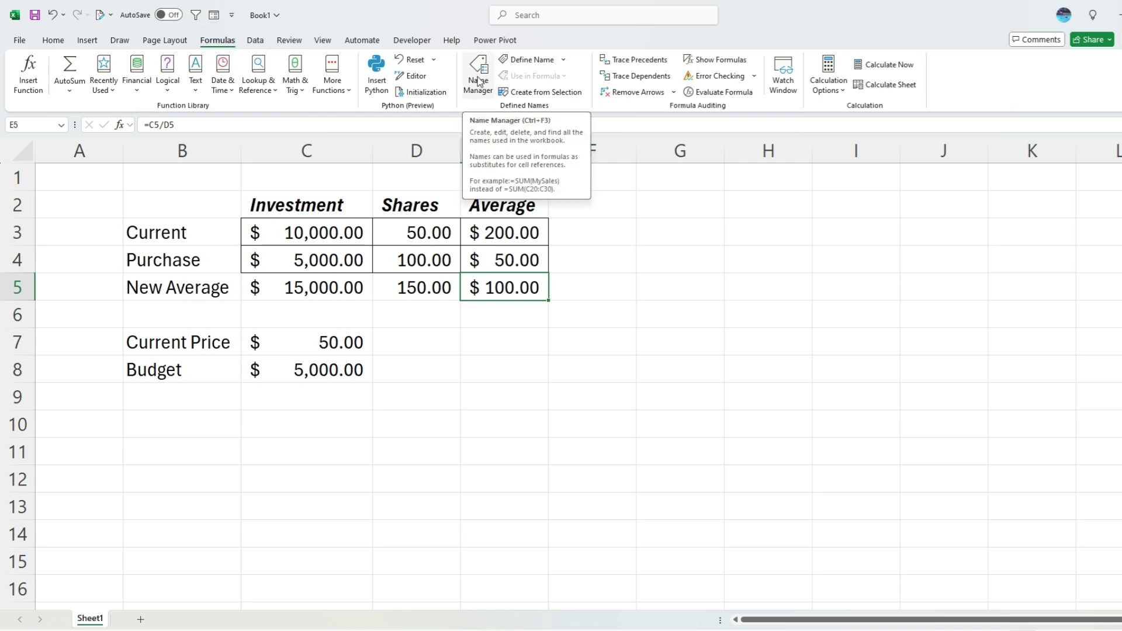
pyautogui.click(478, 80)
pyautogui.moveTo(514, 258); pyautogui.dragTo(736, 216)
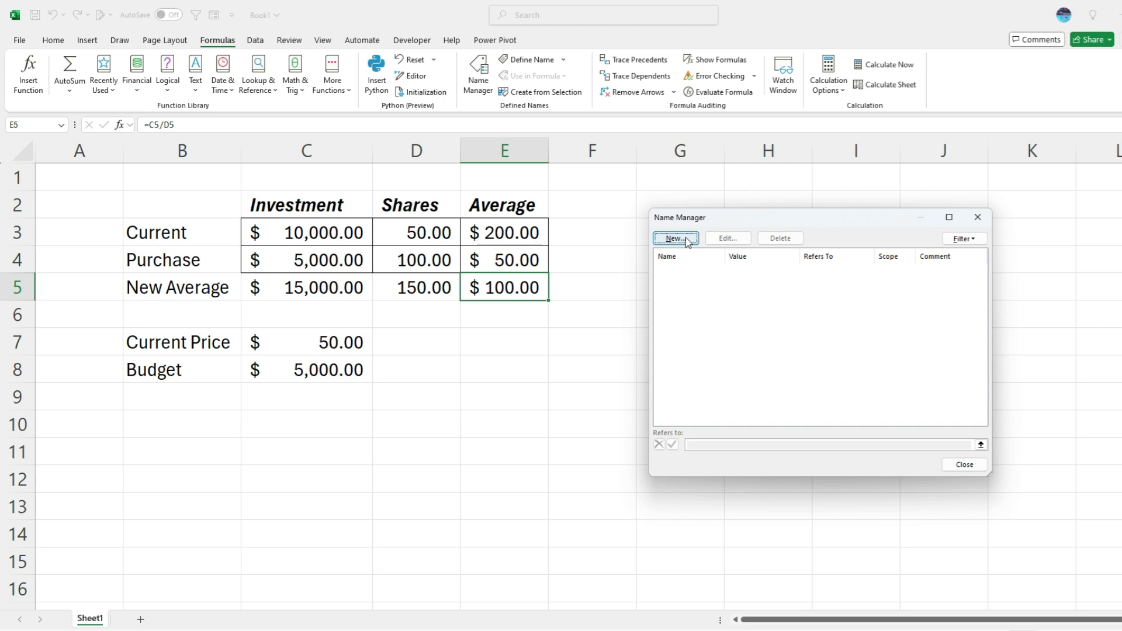
pyautogui.click(676, 238)
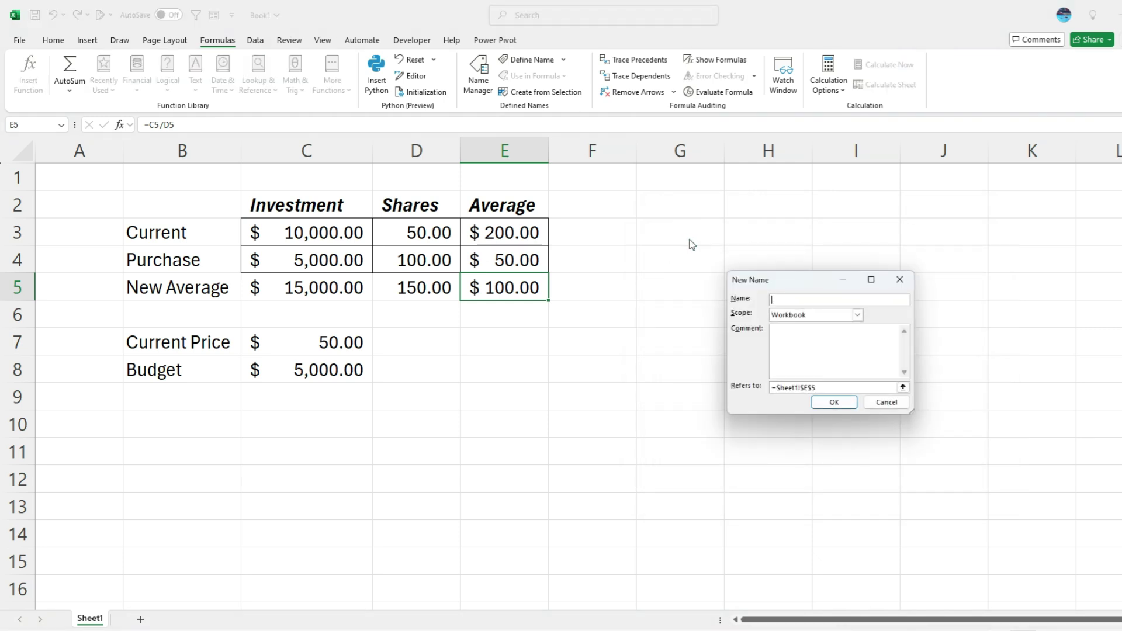
# - Define the name AvgDown as =LAMBDA(inv,shares,budget,price,(inv+budget)/(shares+(budget/price)))
pyautogui.write('AvgDown')
pyautogui.press('Tab')
pyautogui.press('Tab')
pyautogui.press('Tab')
pyautogui.write('=LAMBA')
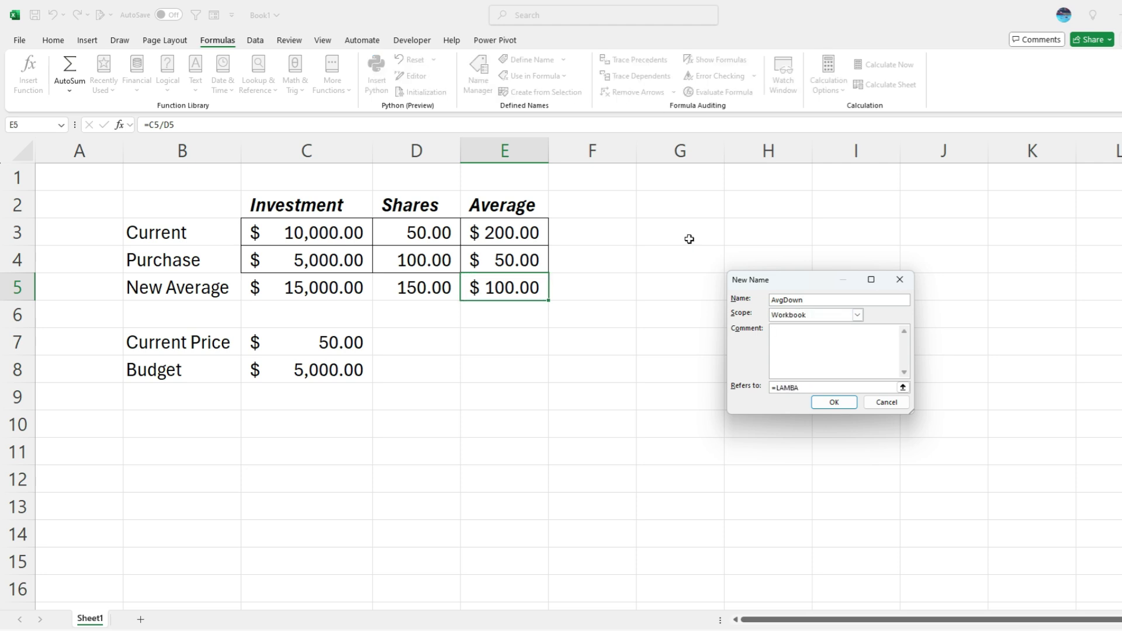
pyautogui.press('BackSpace')
pyautogui.write('DA')
pyautogui.write('inv,shares,budget,price,')
pyautogui.write('(inv')
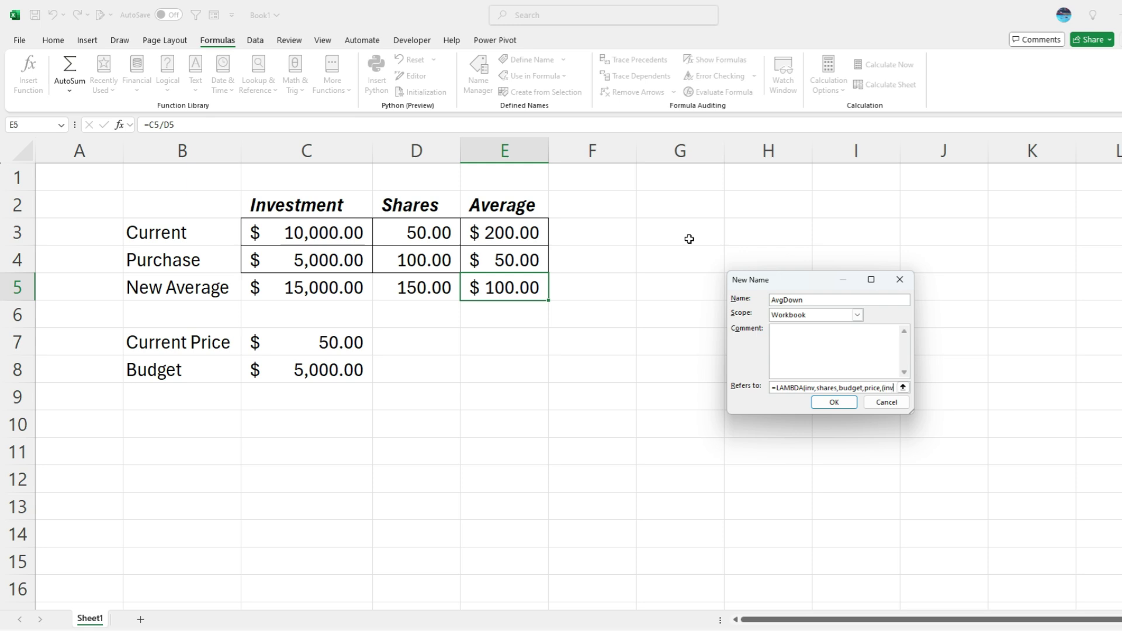
pyautogui.write('+budget/(shares+(budget')
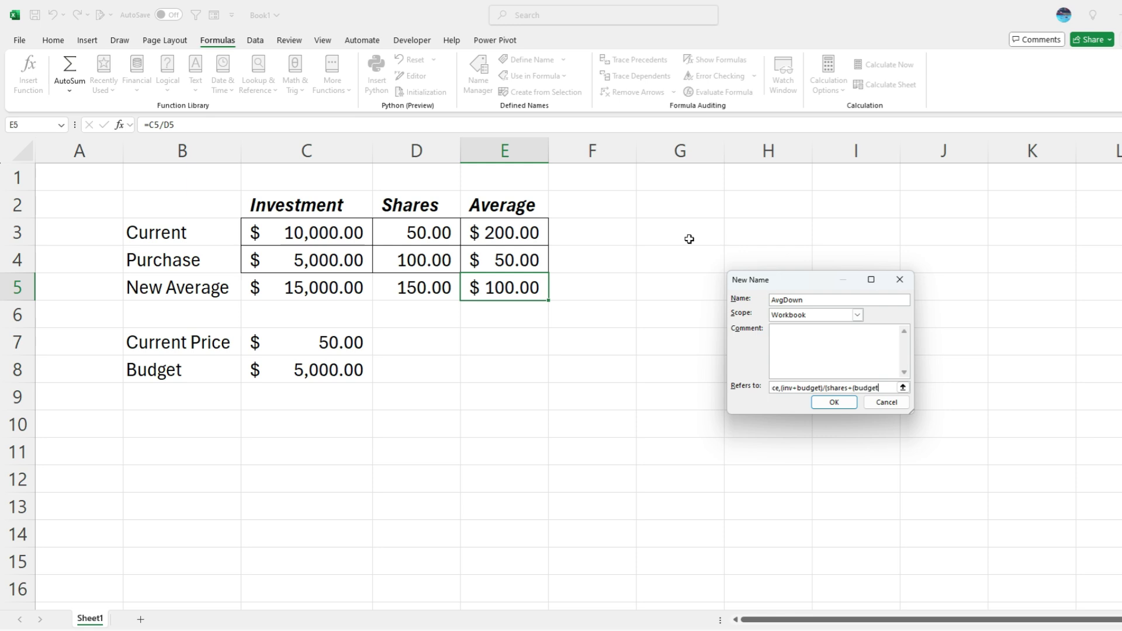
pyautogui.write('/price')
pyautogui.press('Return')
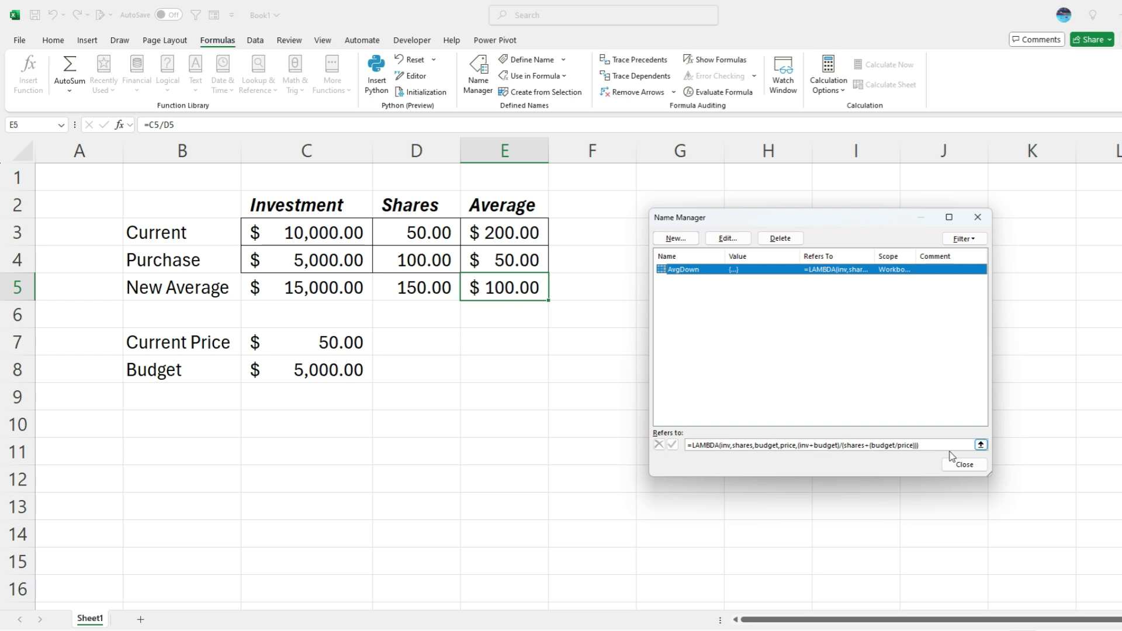
# - Close Name Manager and enter =AvgDown(C3,D3,C8,C7) in C11, returning $100.00
pyautogui.click(965, 466)
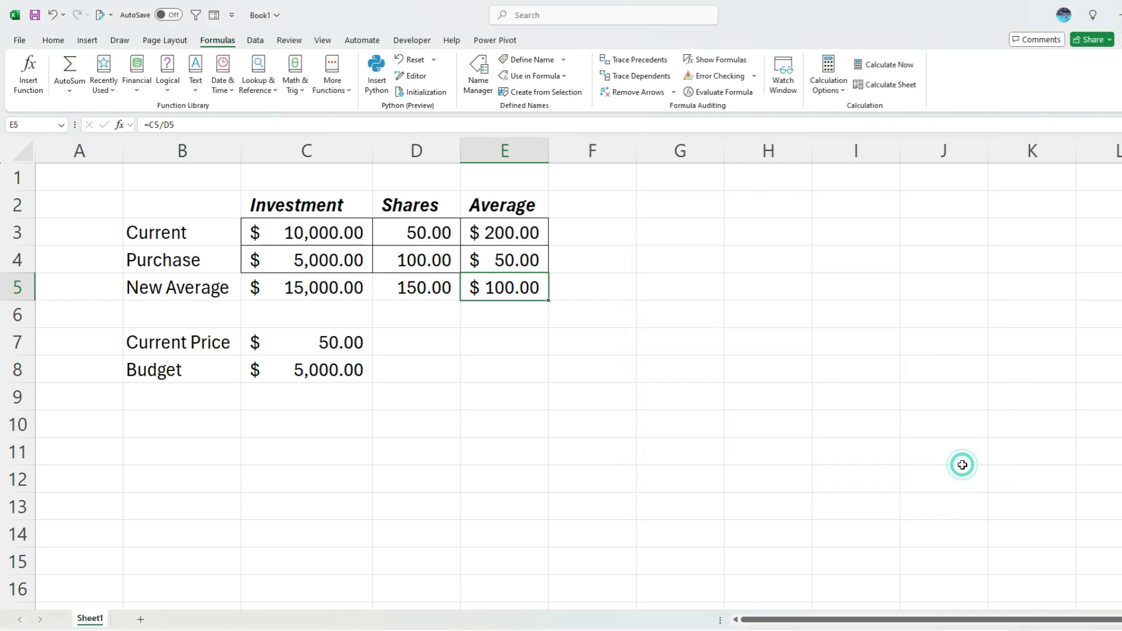
pyautogui.click(334, 453)
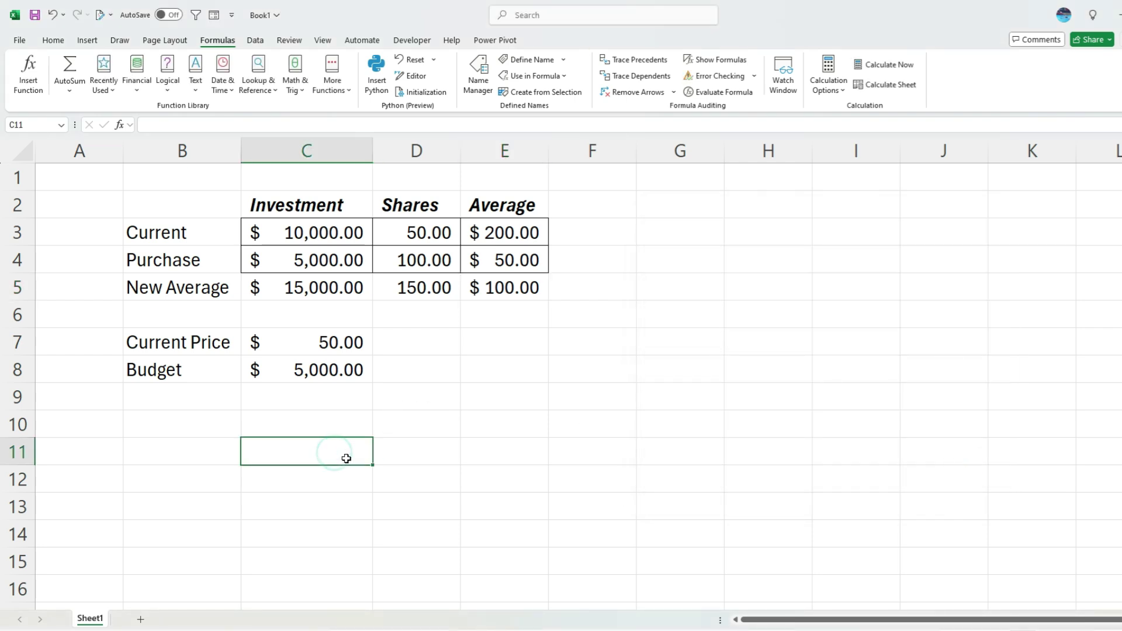
pyautogui.write('=avgdown')
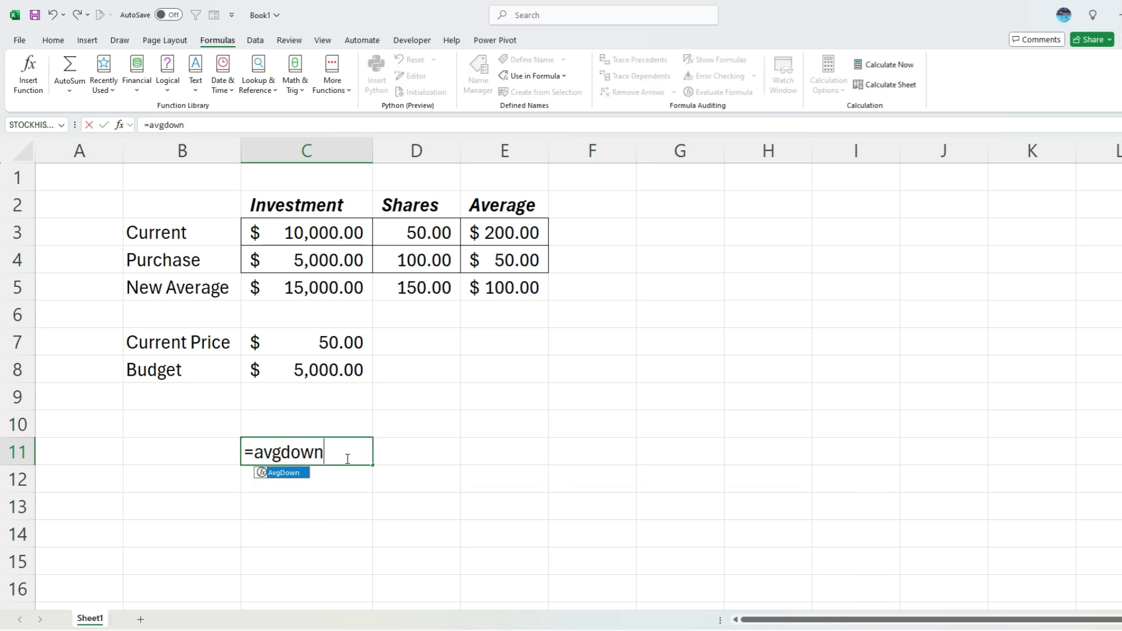
pyautogui.press('Tab')
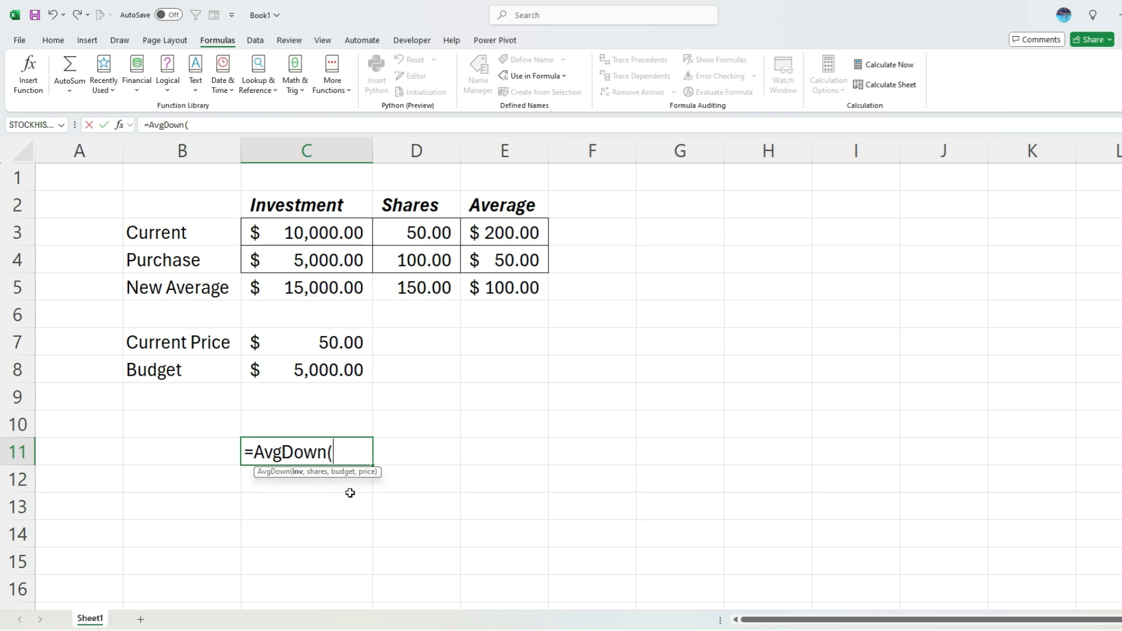
pyautogui.click(344, 236)
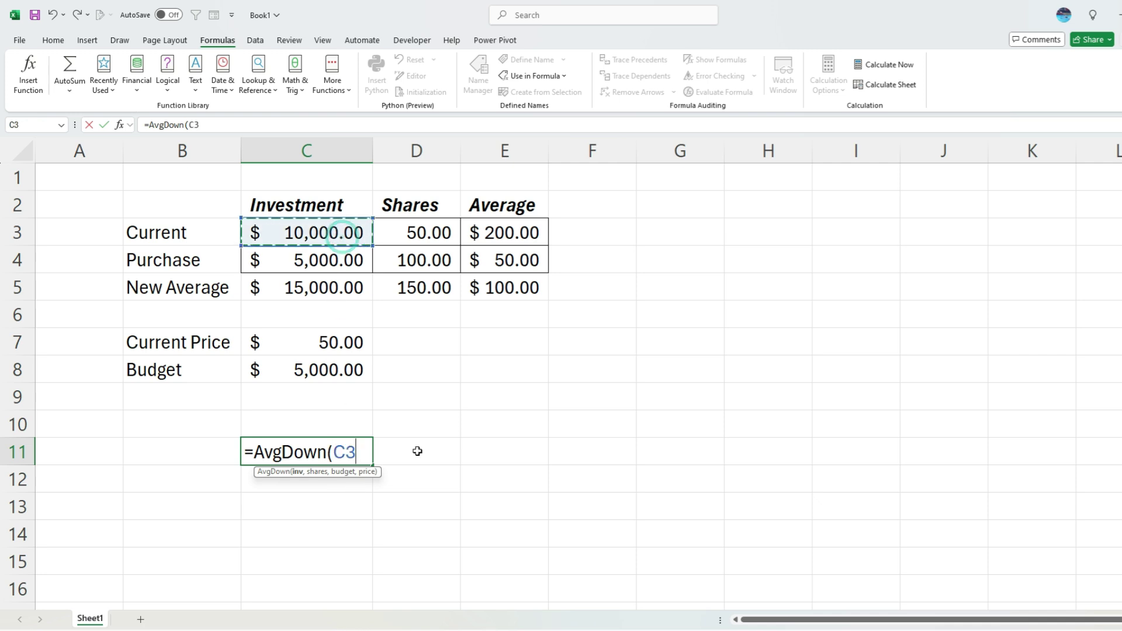
pyautogui.write(',')
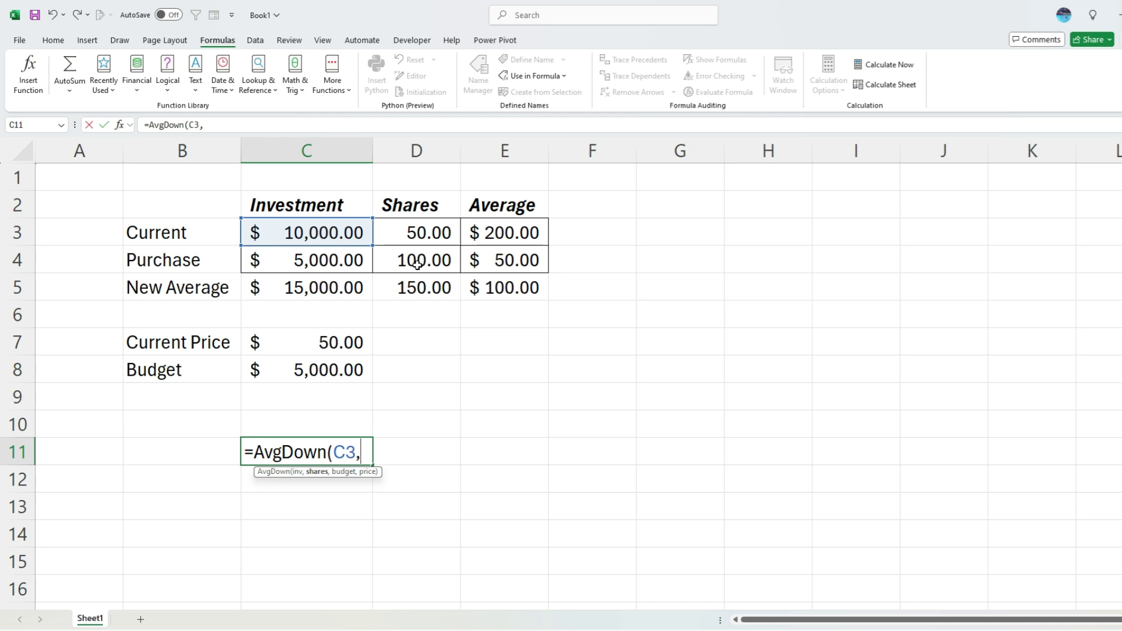
pyautogui.click(415, 233)
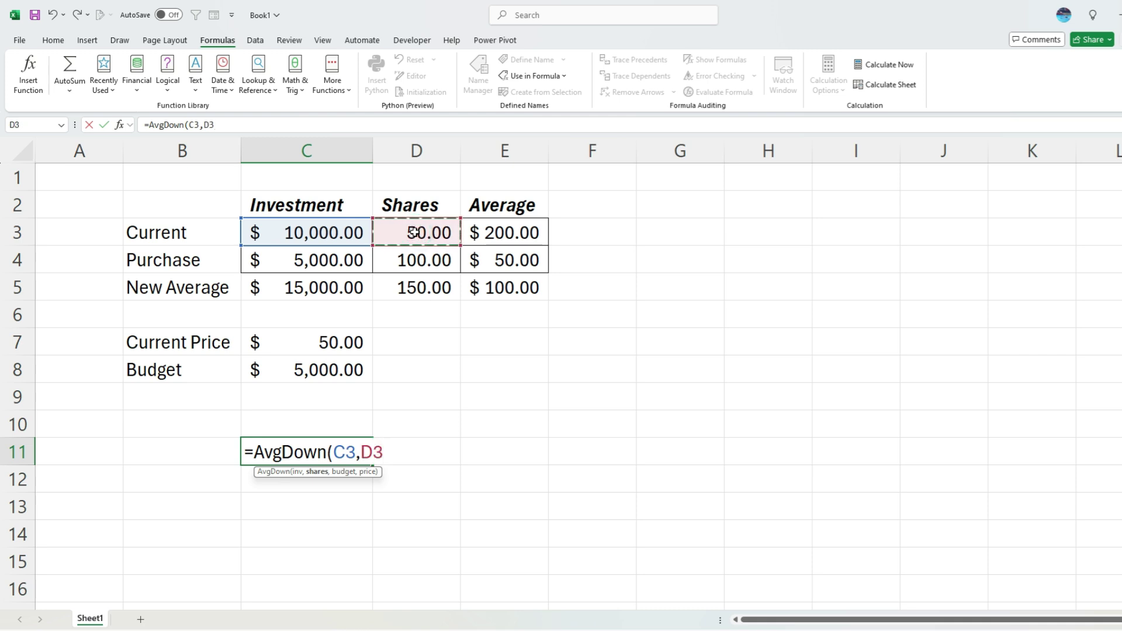
pyautogui.write(',')
pyautogui.click(322, 369)
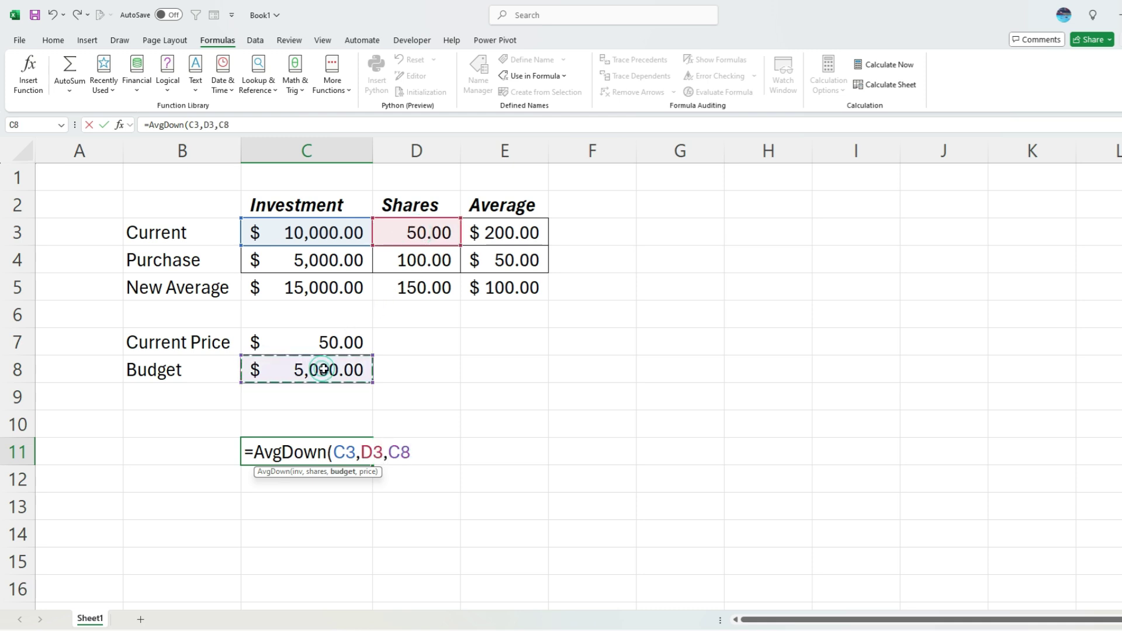
pyautogui.write(',')
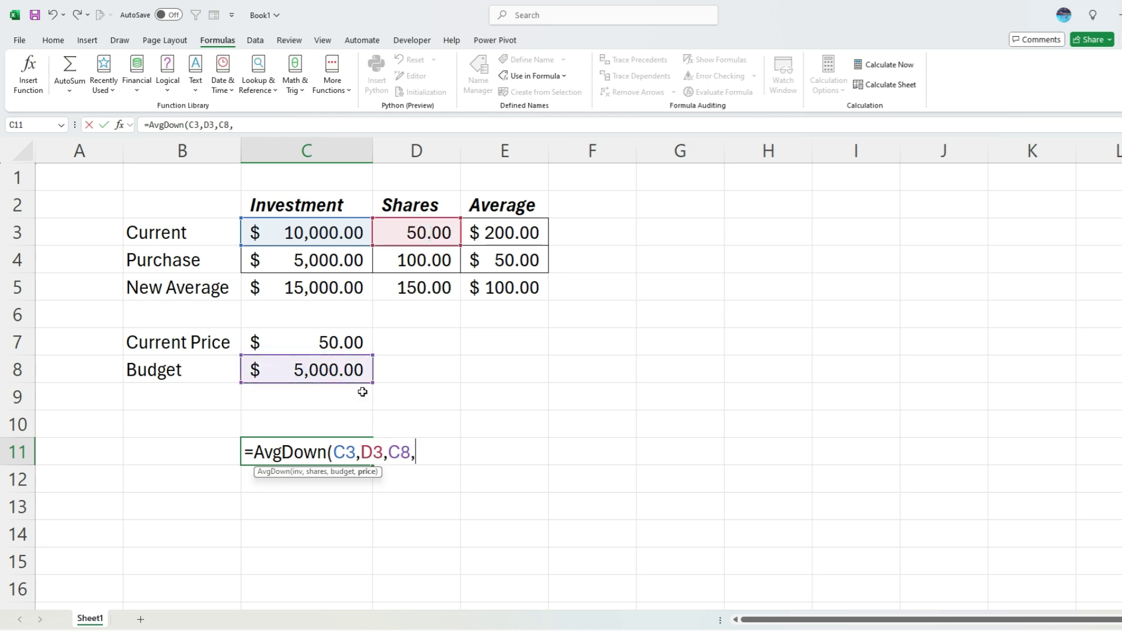
pyautogui.click(346, 339)
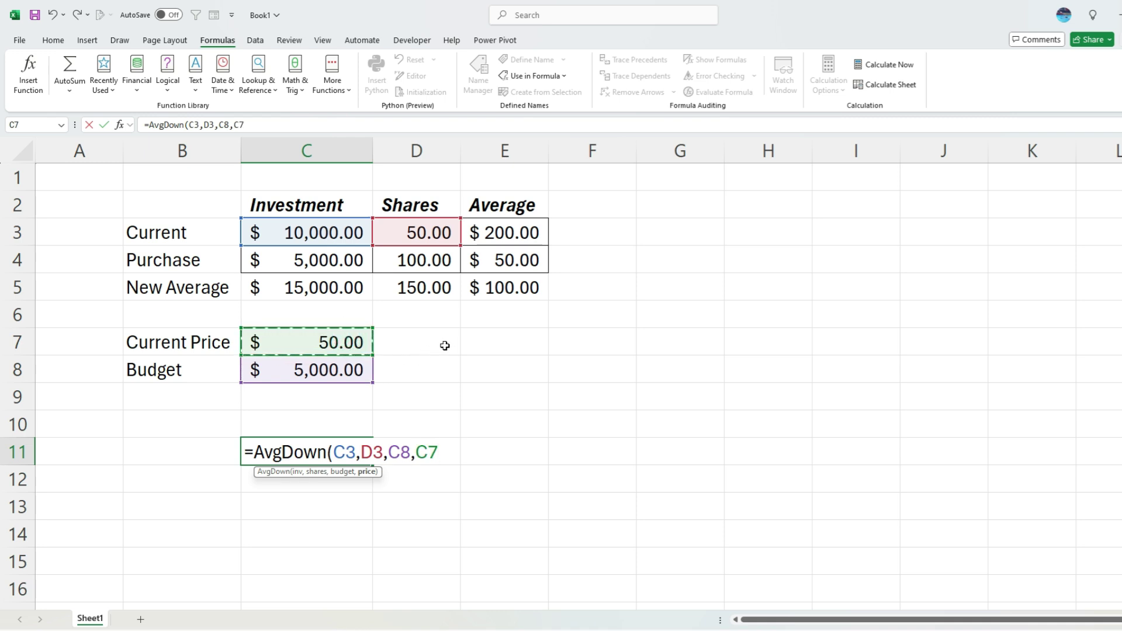
pyautogui.press('Return')
pyautogui.click(346, 444)
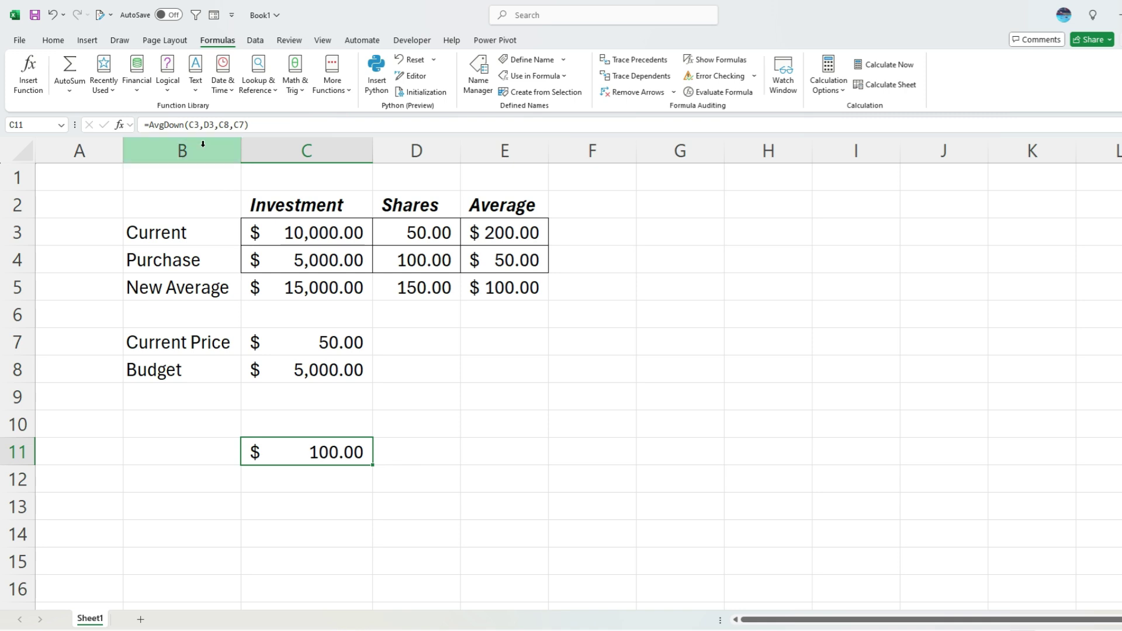
# - Replace the C7 price argument in C11's AvgDown formula with a fixed 50
pyautogui.click(200, 125)
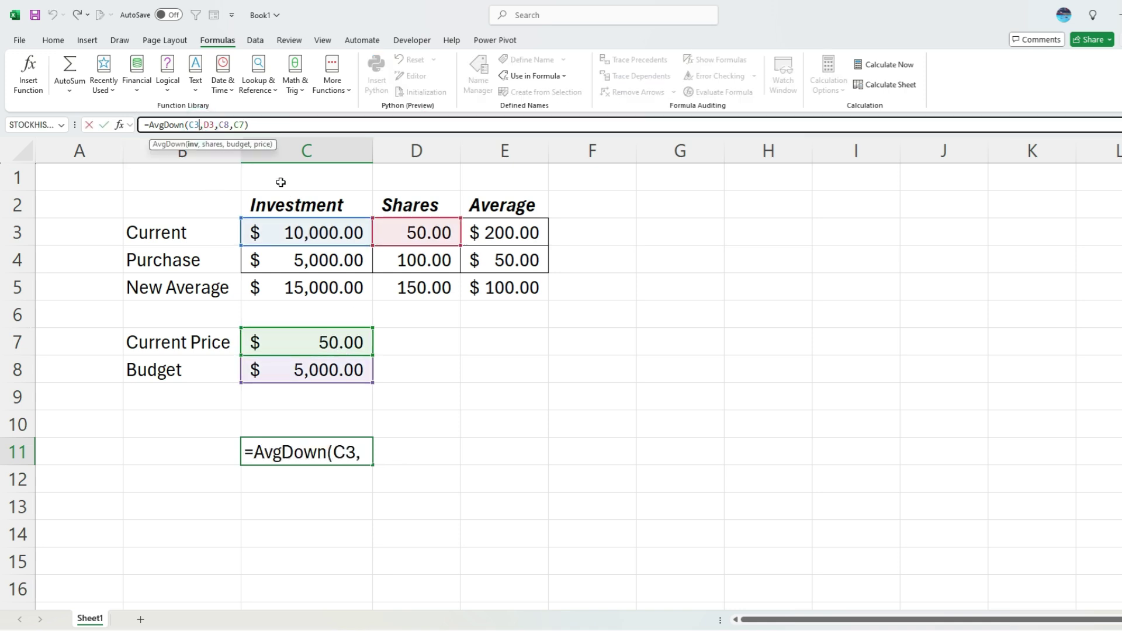
pyautogui.doubleClick(240, 125)
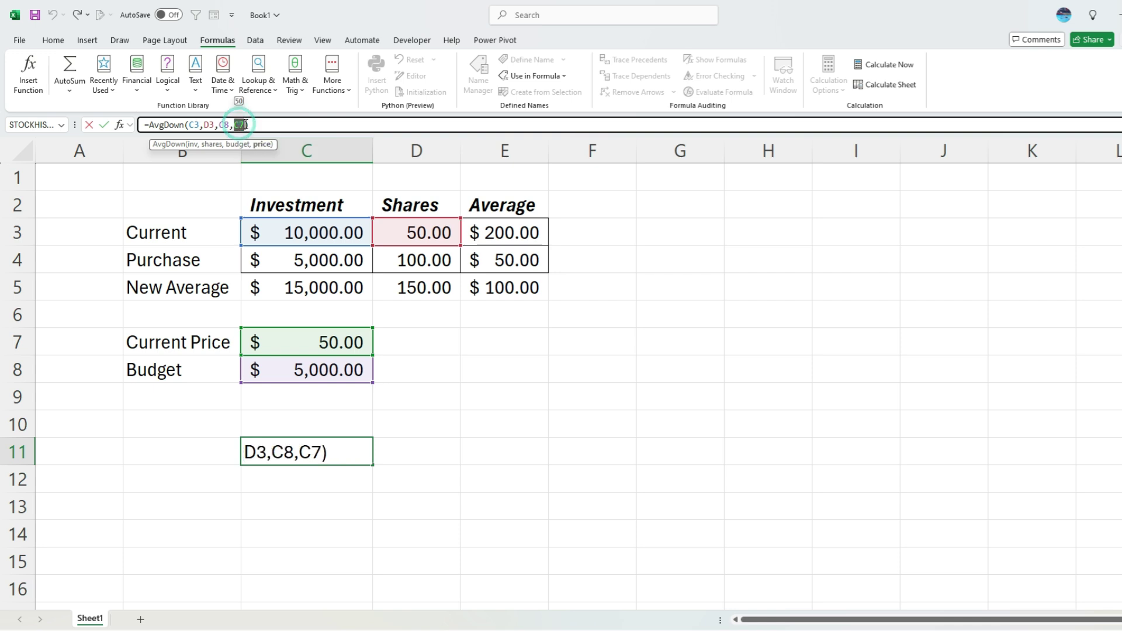
pyautogui.write('50')
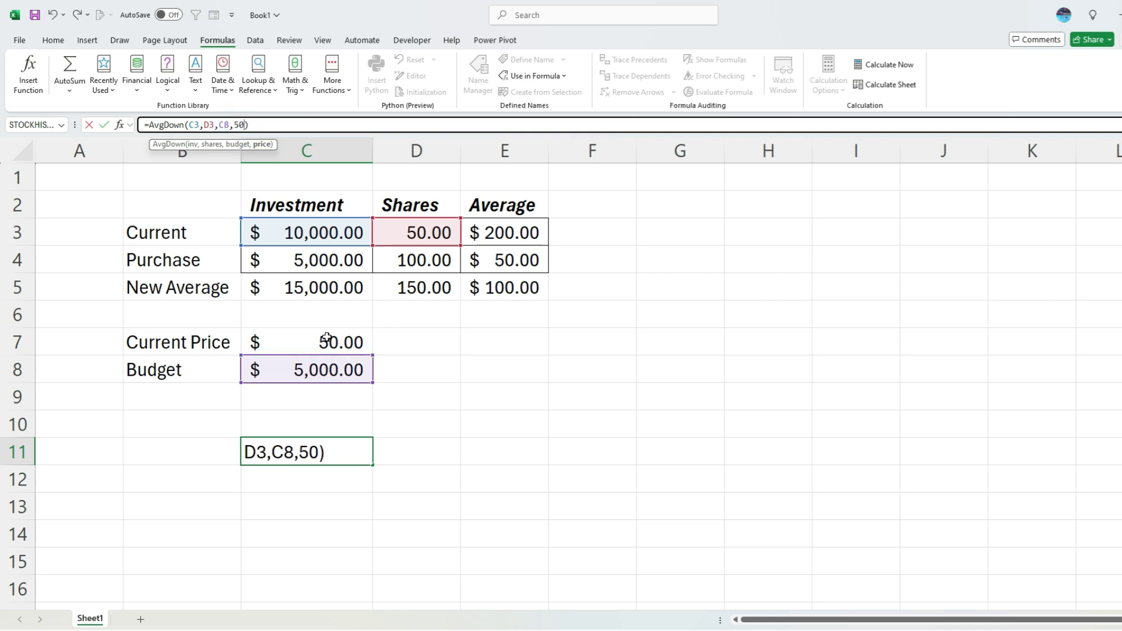
pyautogui.hotkey('ctrl', 'Return')
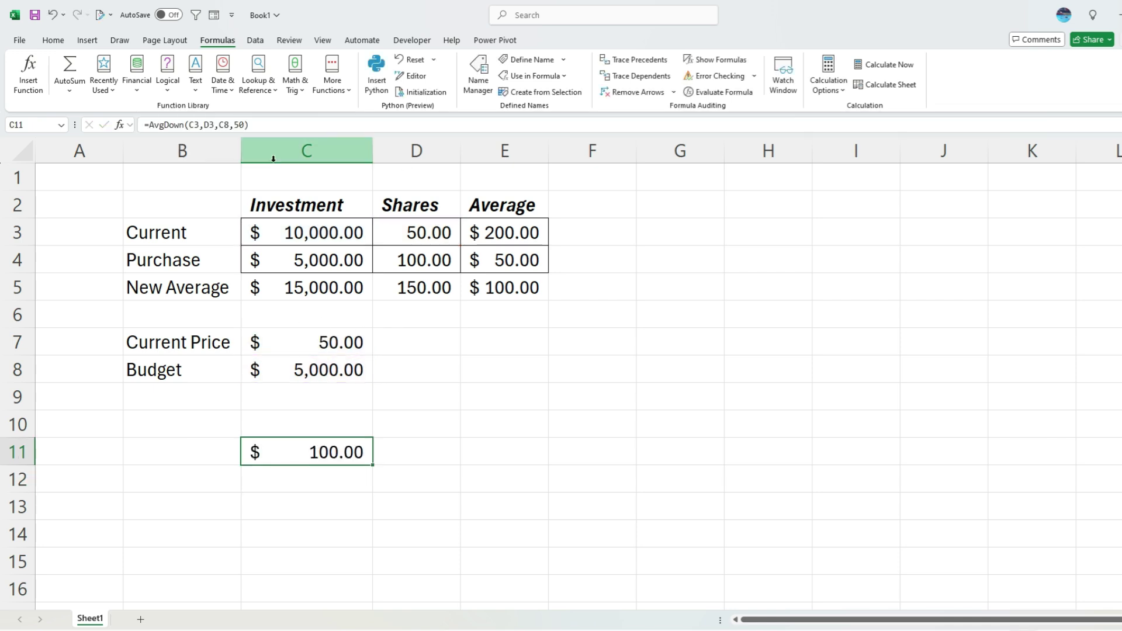
# - Change the fixed price in C11's formula from 50 to 75, giving $128.57
pyautogui.click(243, 124)
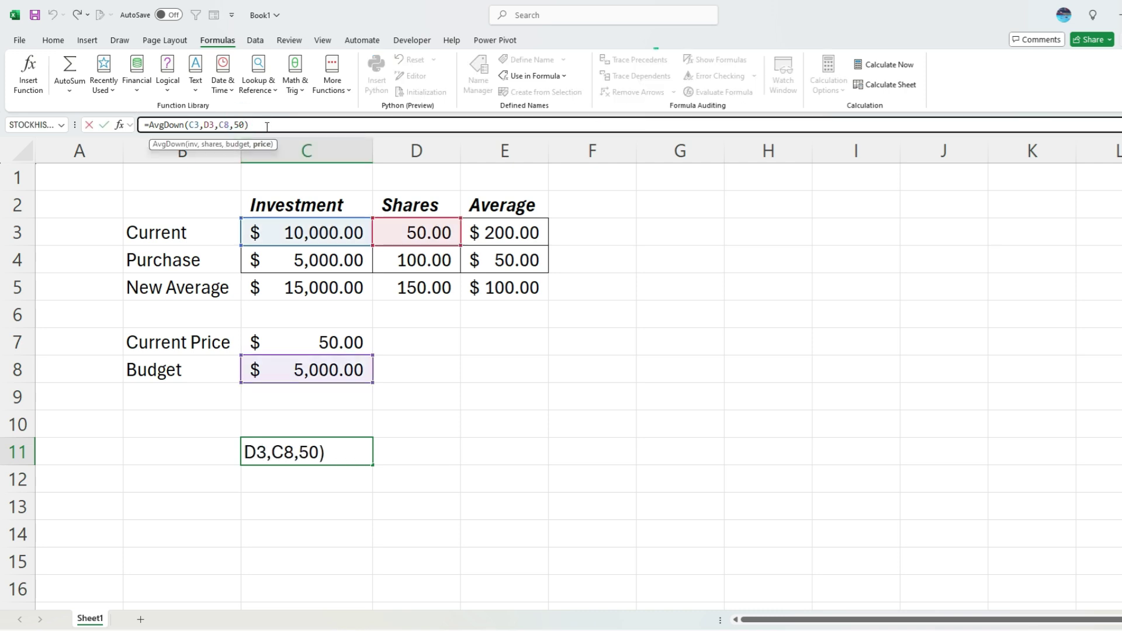
pyautogui.press('BackSpace')
pyautogui.press('BackSpace')
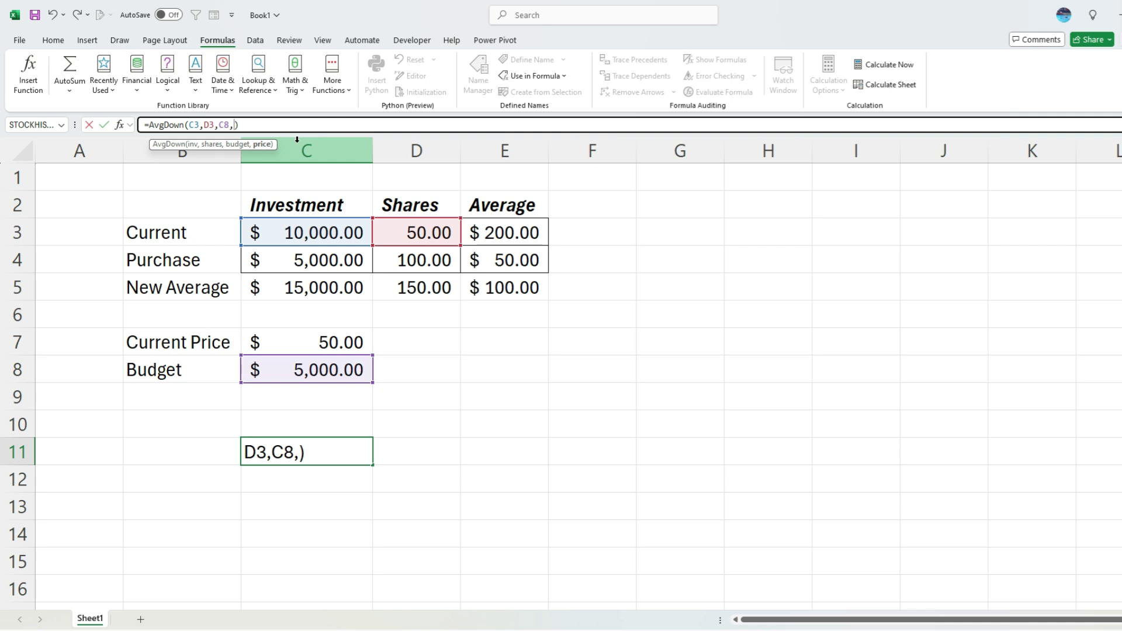
pyautogui.write('75')
pyautogui.press('Return')
pyautogui.click(325, 453)
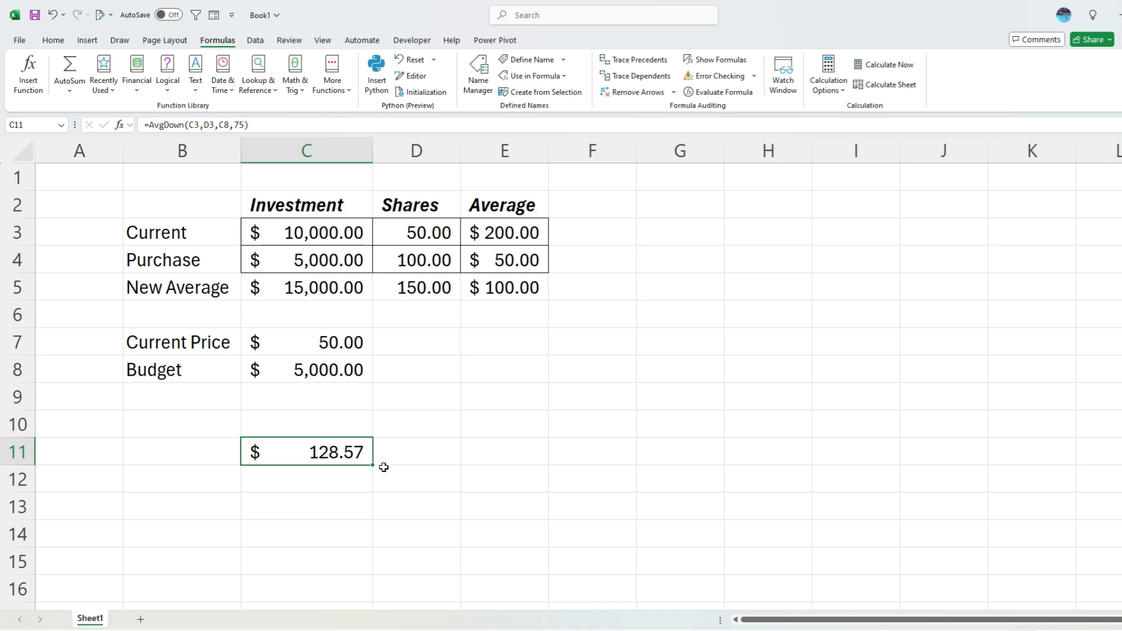
# - Enter 75 as the Current Price in C7, then compare E5 and C11, both $128.57
pyautogui.click(341, 343)
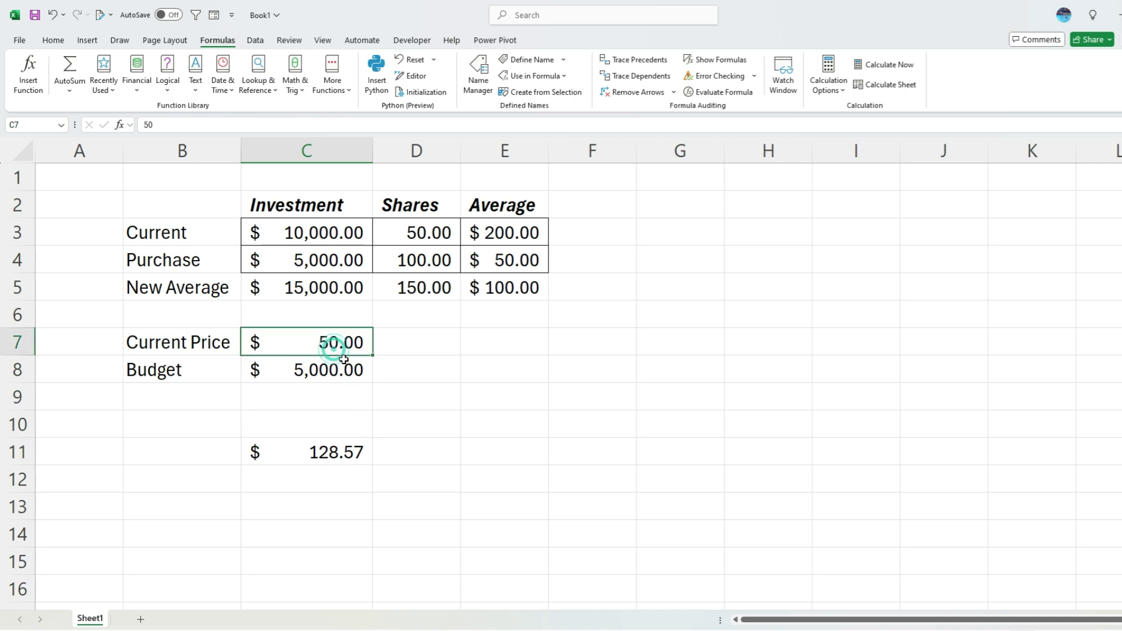
pyautogui.write('75')
pyautogui.press('Return')
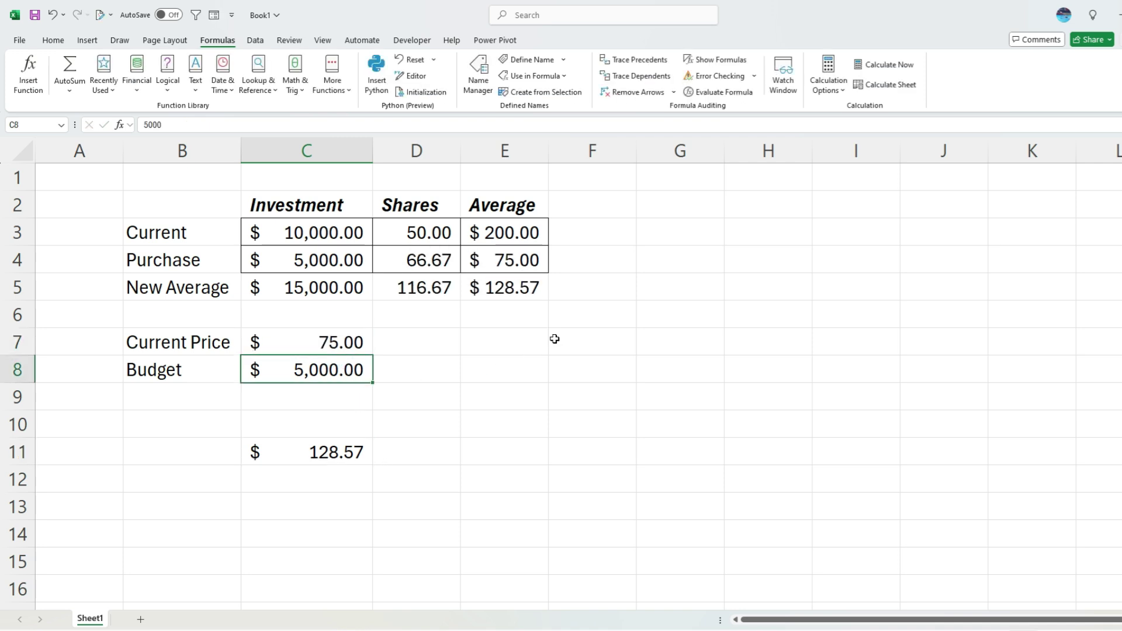
pyautogui.click(526, 288)
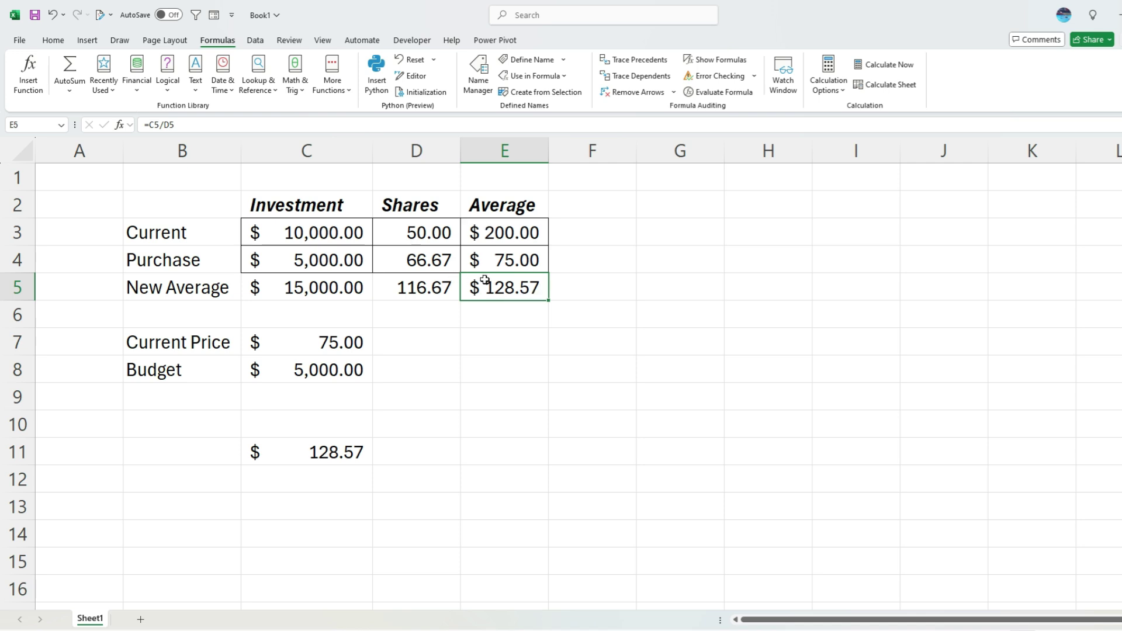
pyautogui.click(328, 451)
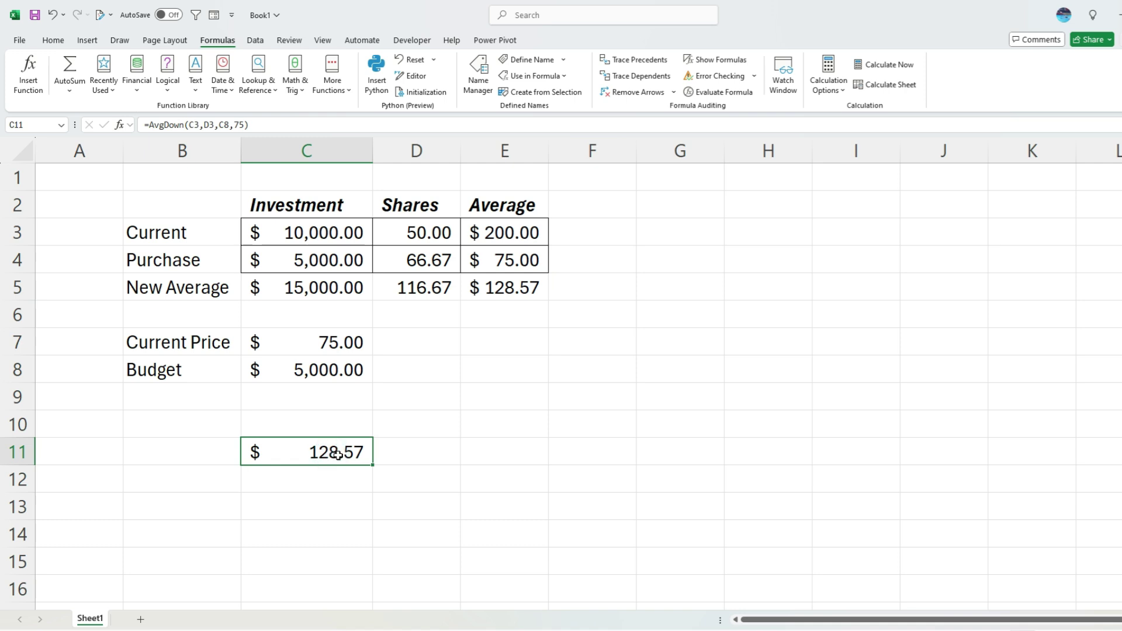